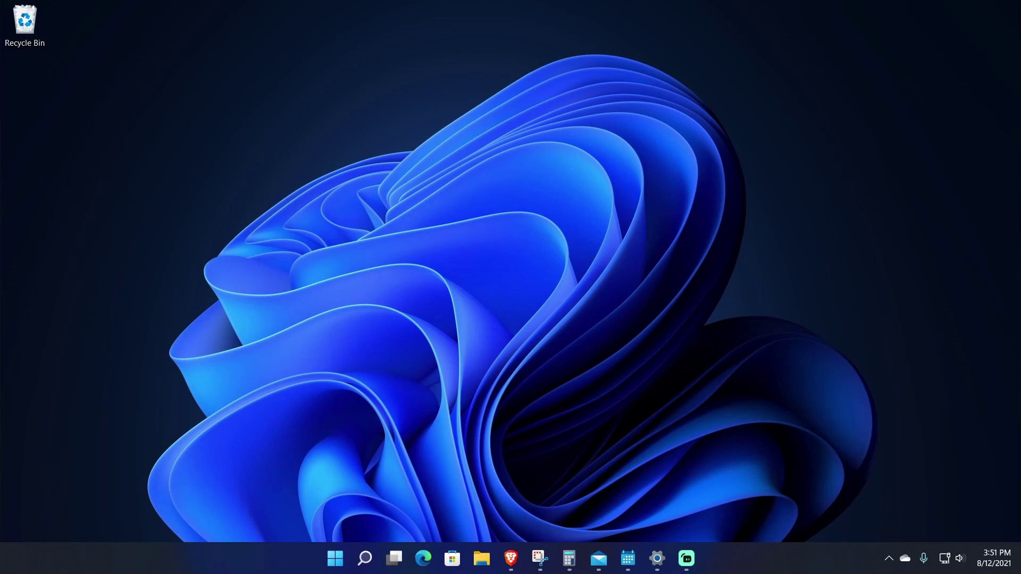
Bring Brave to the front, showing the Windows Insider Blog post for Build 22000.132.
left_click(510, 558)
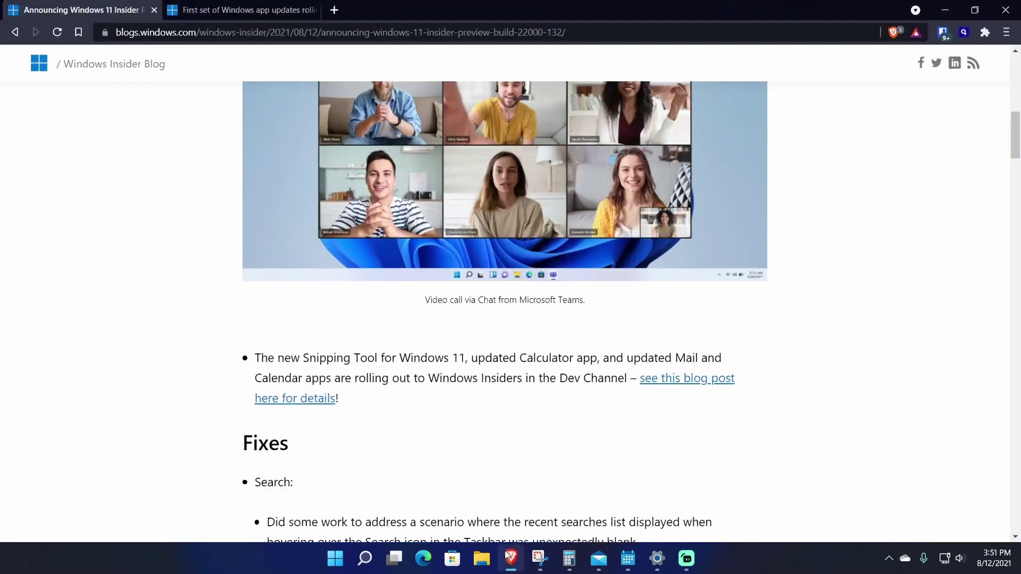
Scroll back up to the 'Announcing Windows 11 Insider Preview Build 22000.132' title.
scroll(550, 453, "up", 6)
scroll(551, 453, "up", 4)
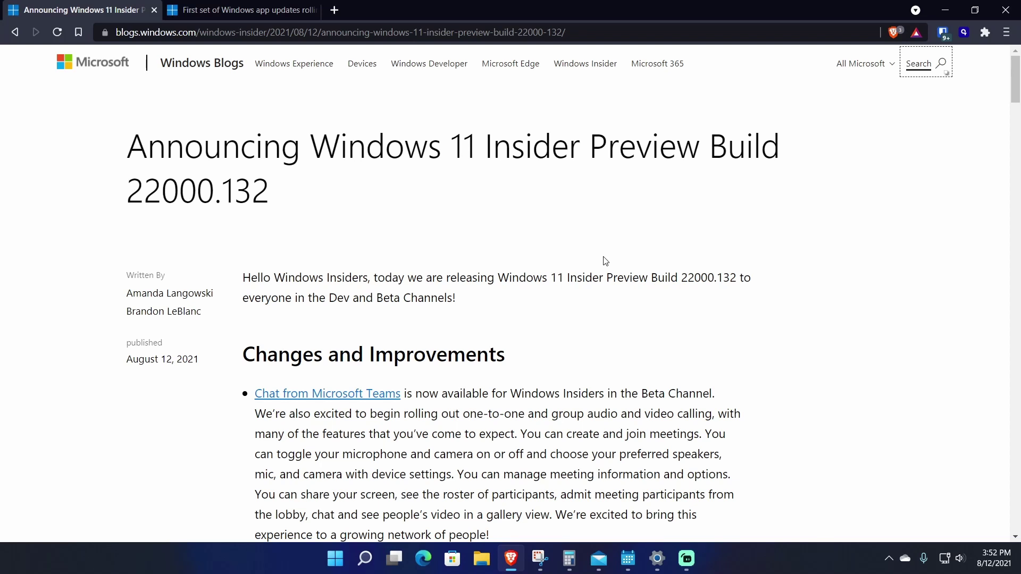
Scroll down to the Chat from Microsoft Teams paragraph and its video-call screenshot.
scroll(604, 234, "down", 3)
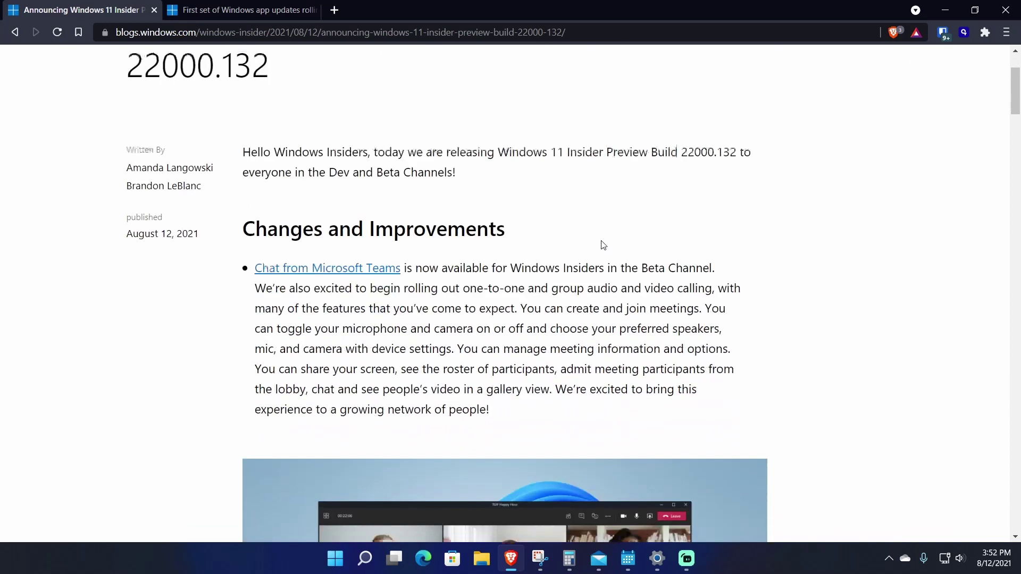
scroll(885, 274, "down", 3)
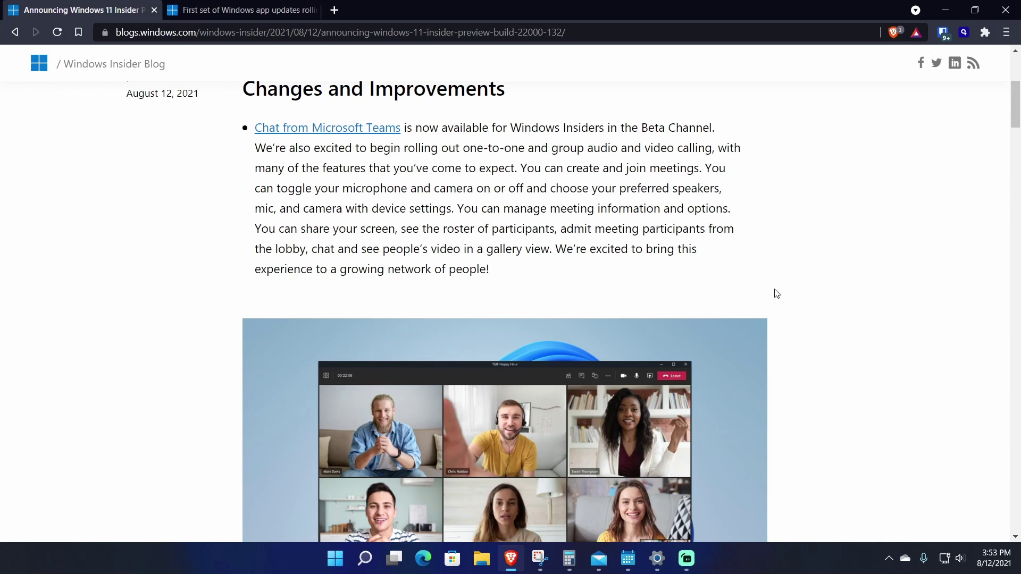
scroll(768, 276, "down", 7)
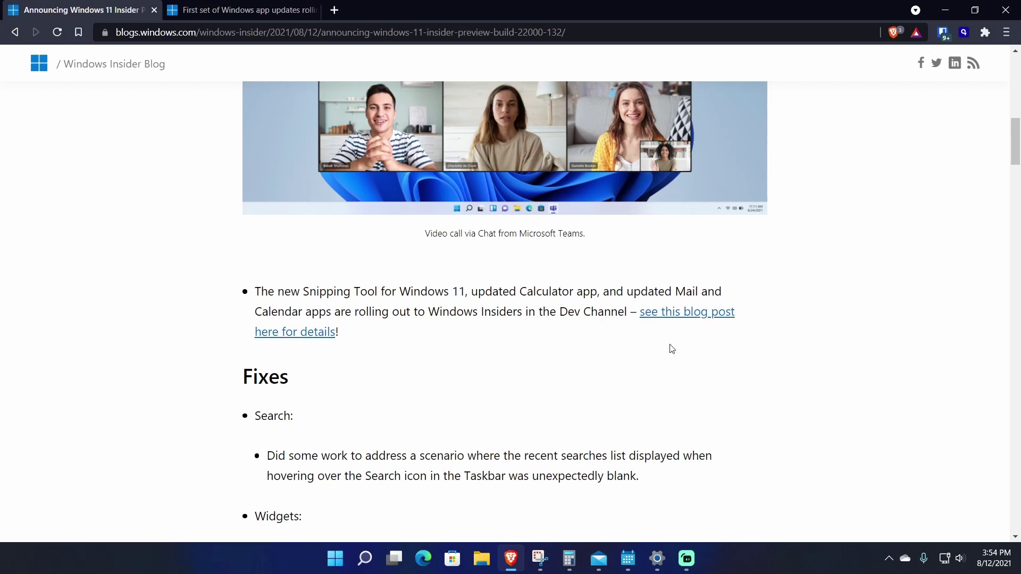
Scroll to the Fixes list, highlight the Windows Sandbox heading, and launch Snipping Tool.
scroll(322, 406, "down", 1)
scroll(266, 388, "down", 2)
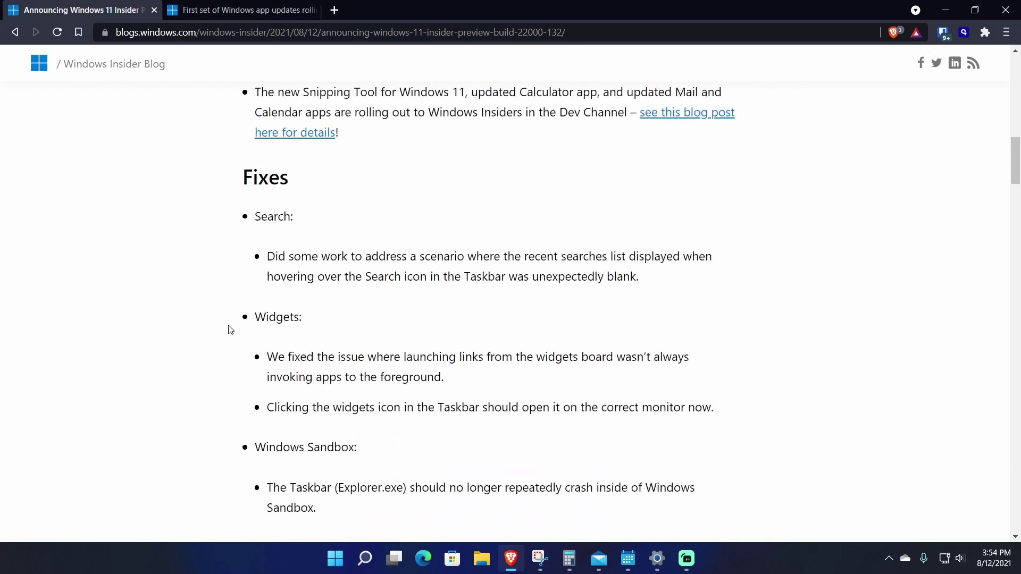
scroll(228, 328, "down", 1)
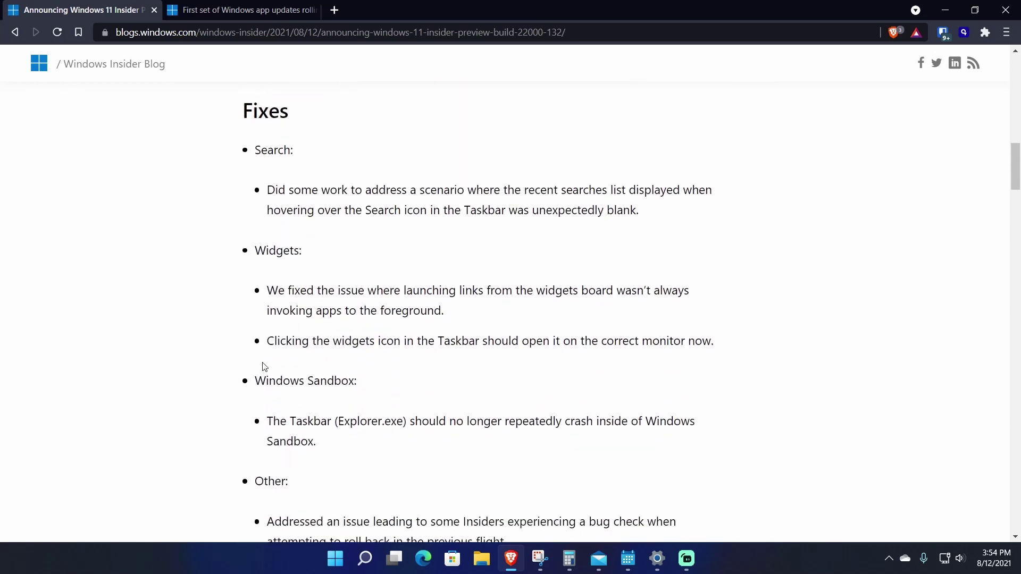
left_click_drag(266, 380, 367, 382)
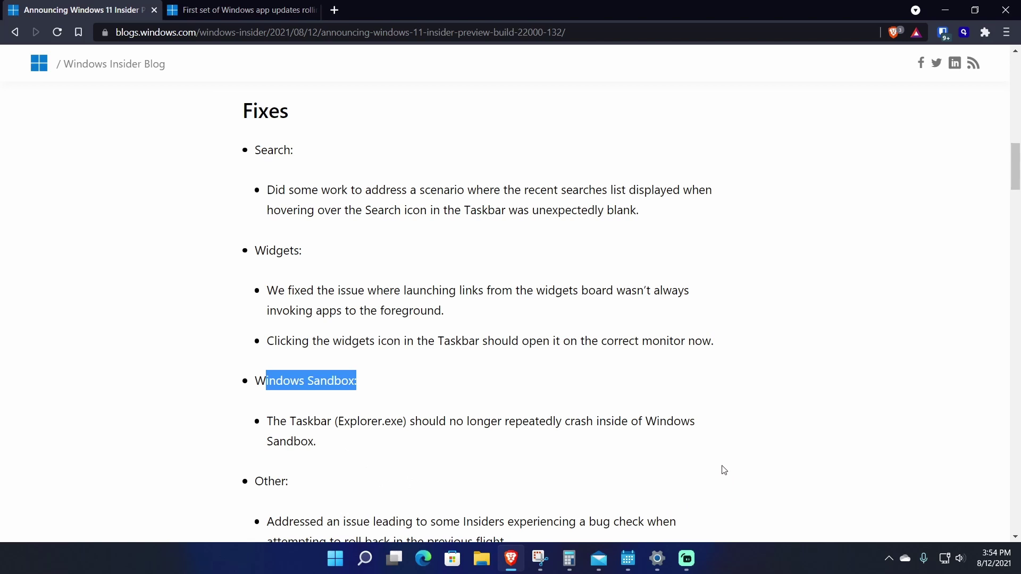
left_click(539, 558)
Reposition the Snipping Tool window up and left and enlarge it from its corner.
left_click_drag(287, 205, 562, 179)
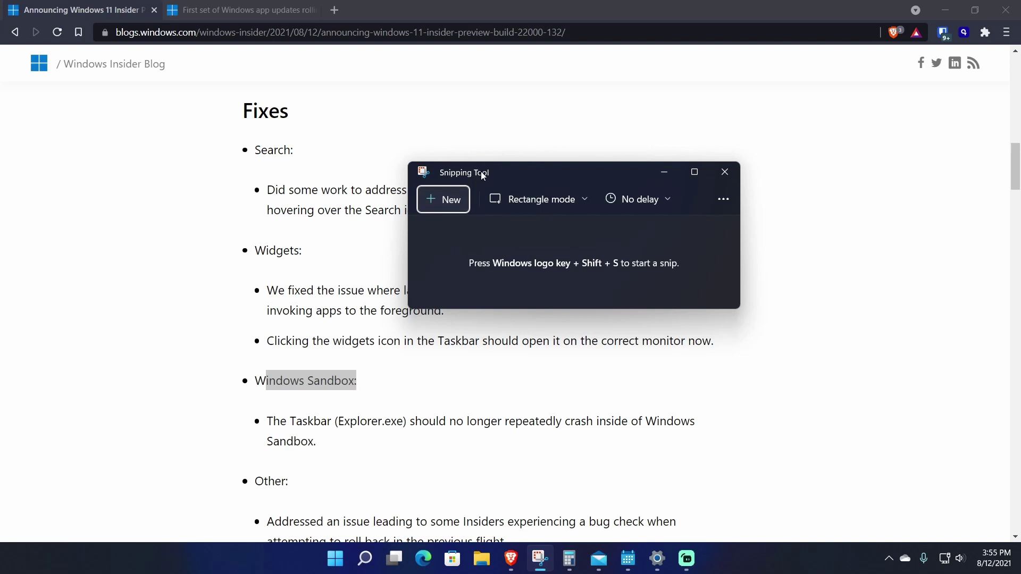
left_click_drag(481, 171, 387, 151)
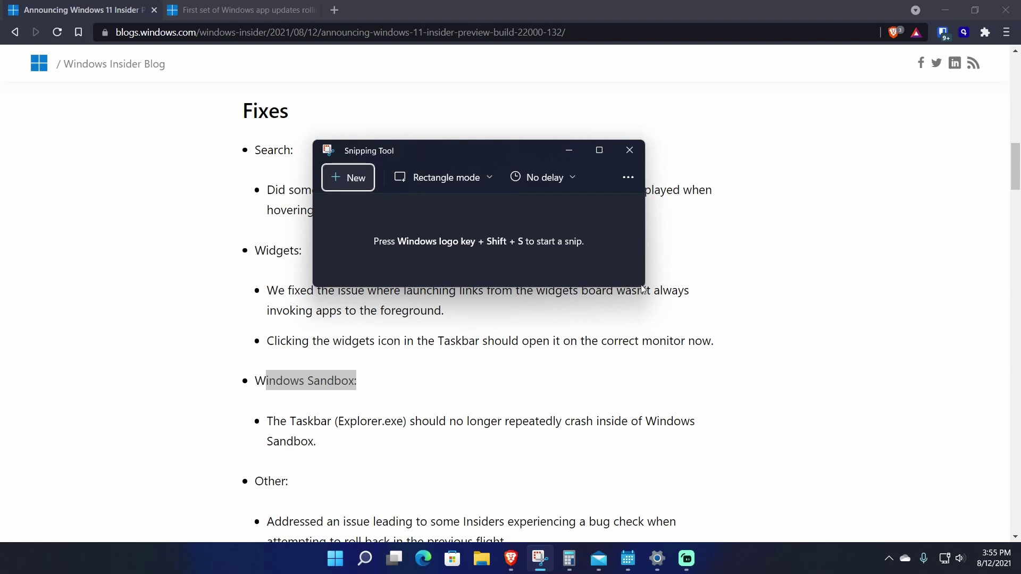
left_click_drag(646, 288, 855, 444)
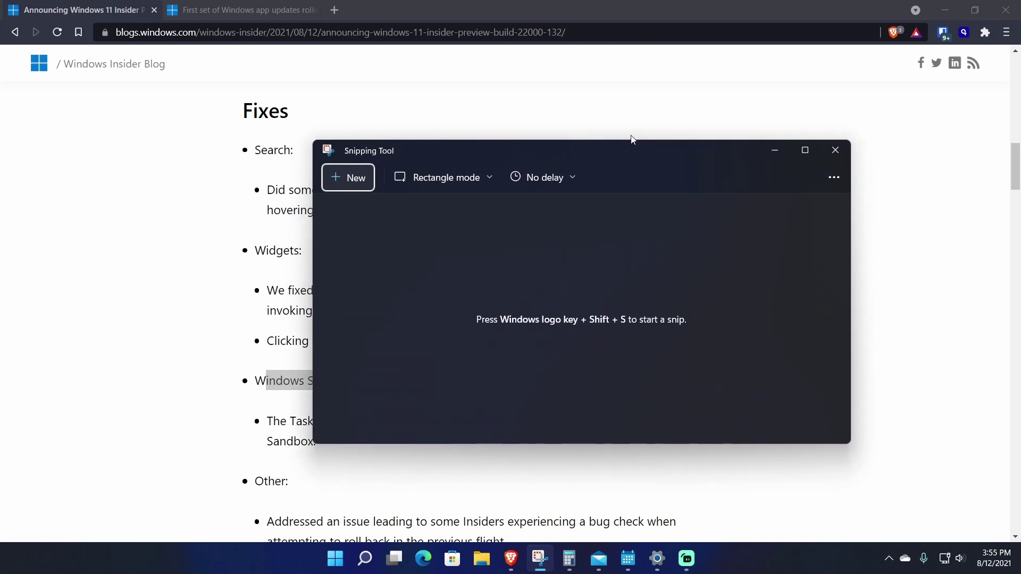
left_click_drag(633, 143, 588, 144)
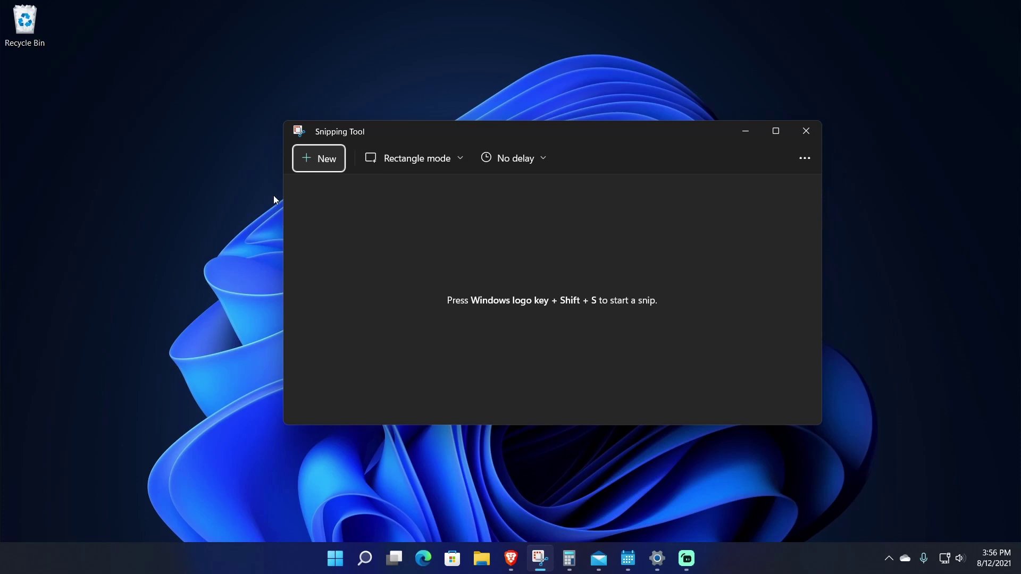
left_click(461, 160)
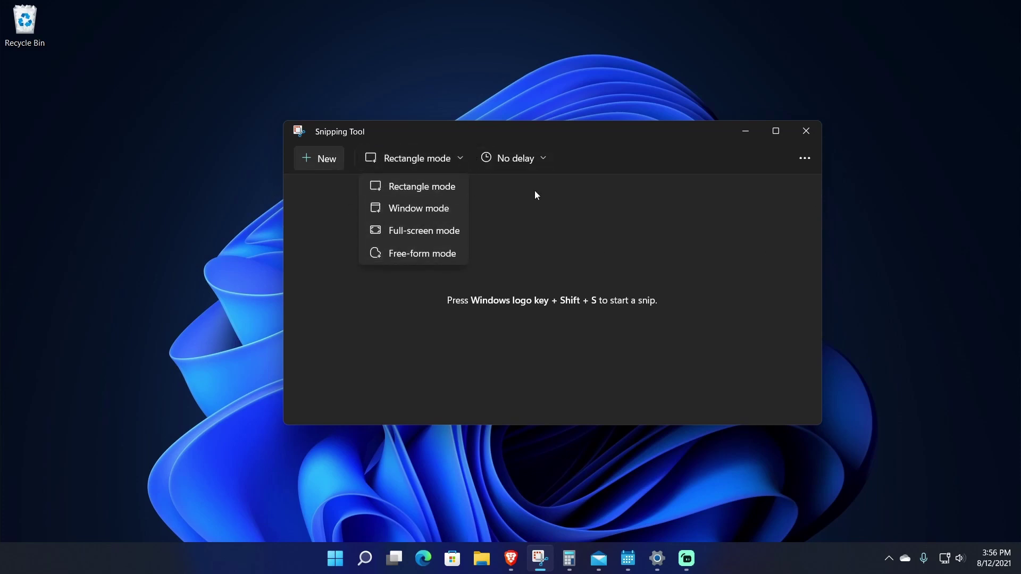
left_click(446, 193)
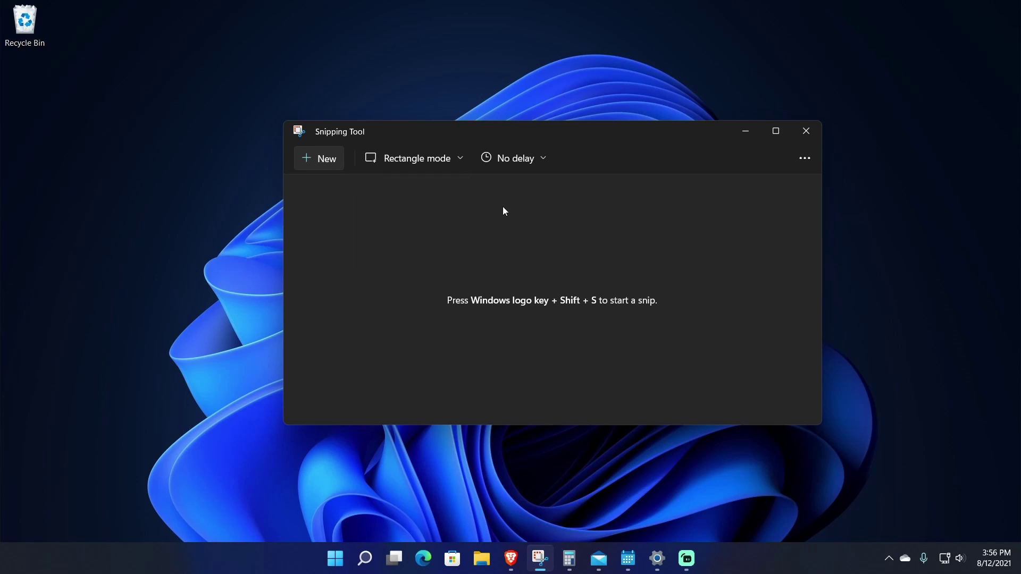
left_click(459, 158)
left_click(424, 208)
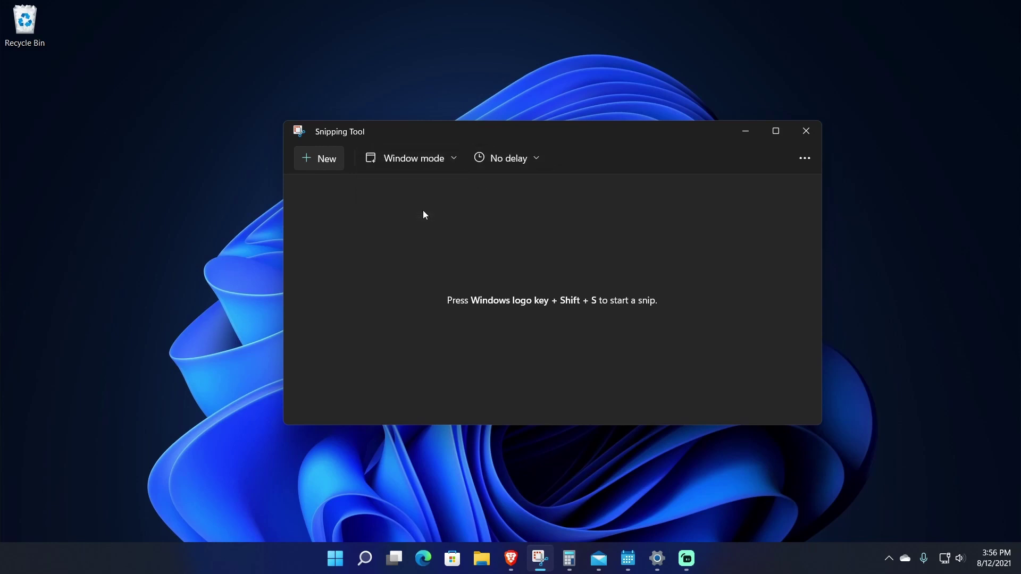
left_click(447, 158)
left_click(423, 230)
left_click(455, 160)
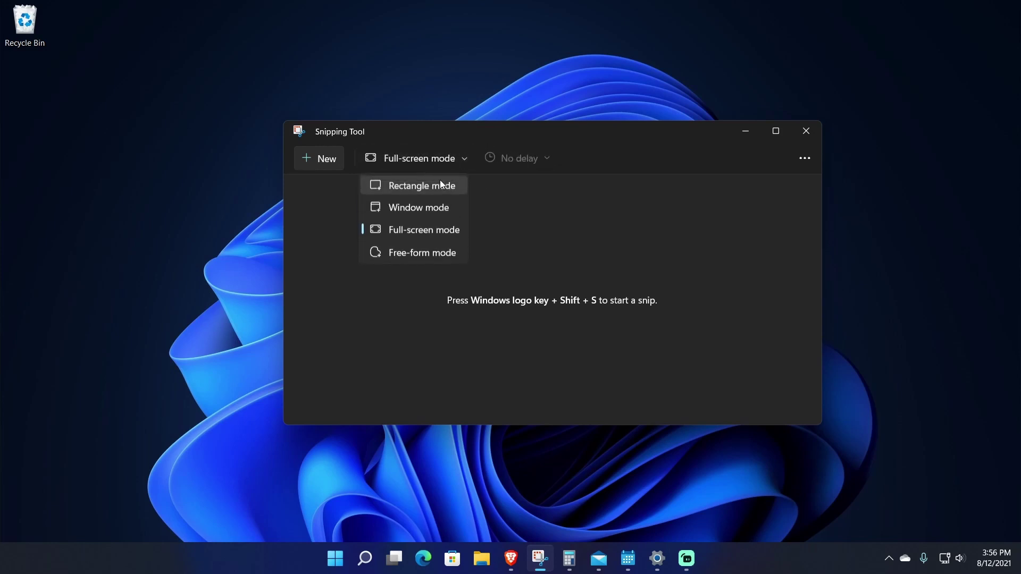
left_click(439, 186)
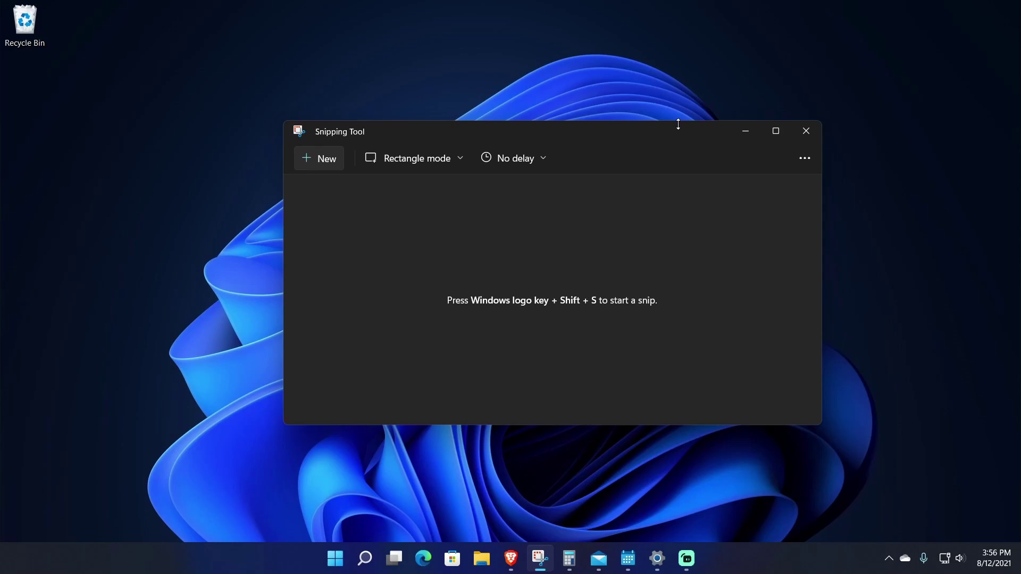
key("super+shift+s")
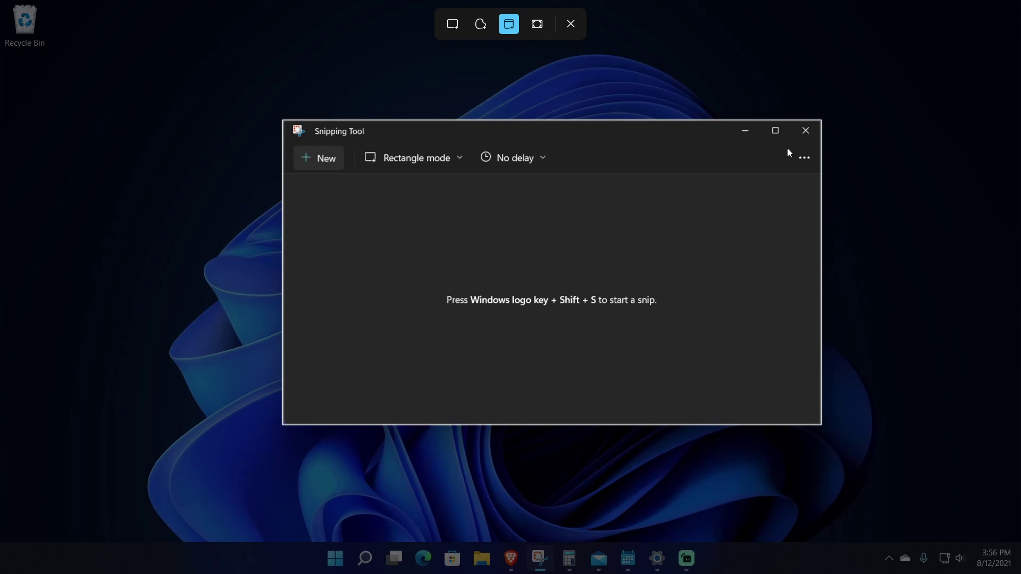
Dismiss the snipping overlay and check Snipping Tool's extra options menu.
left_click(787, 152)
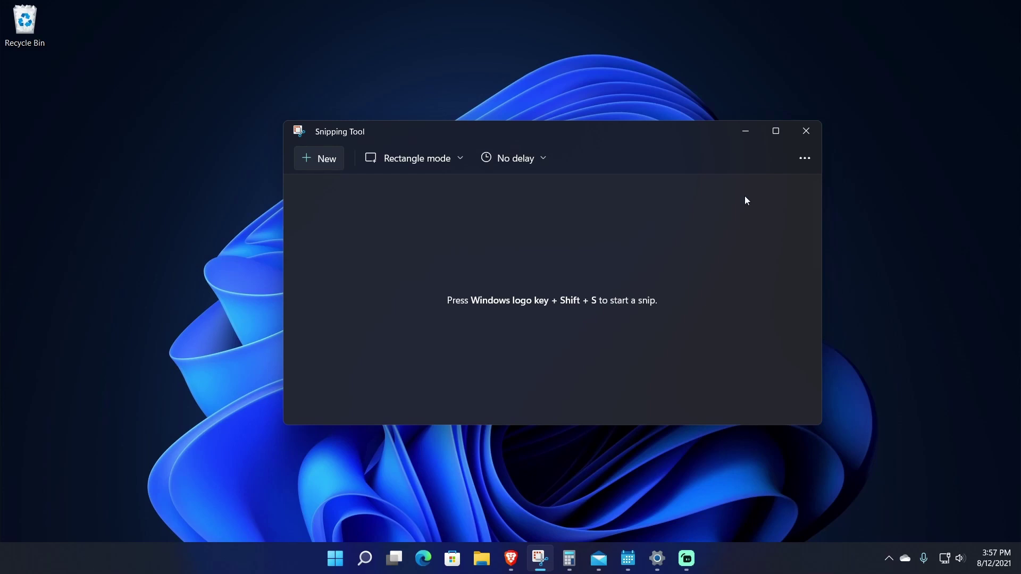
left_click(804, 160)
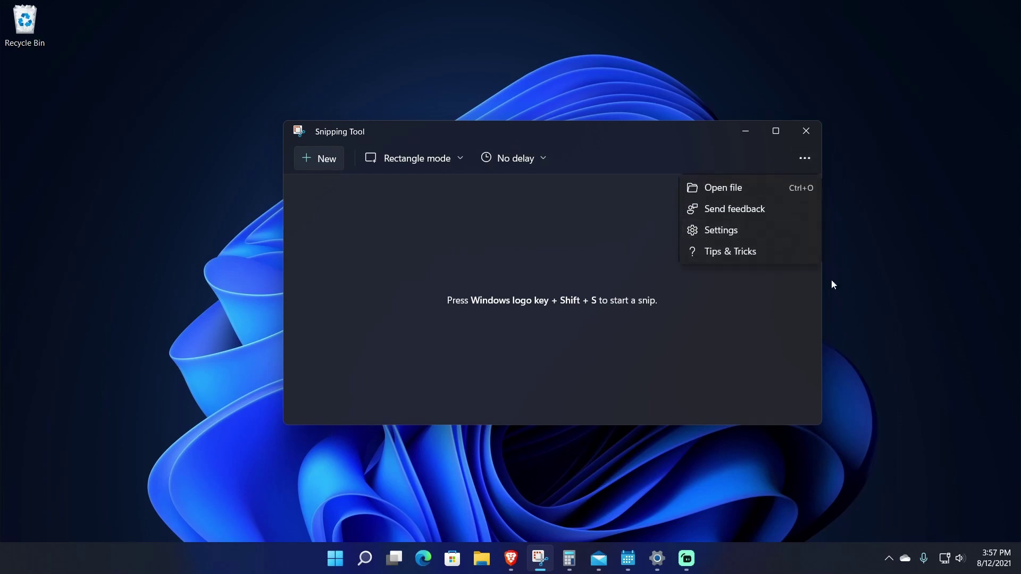
left_click(583, 144)
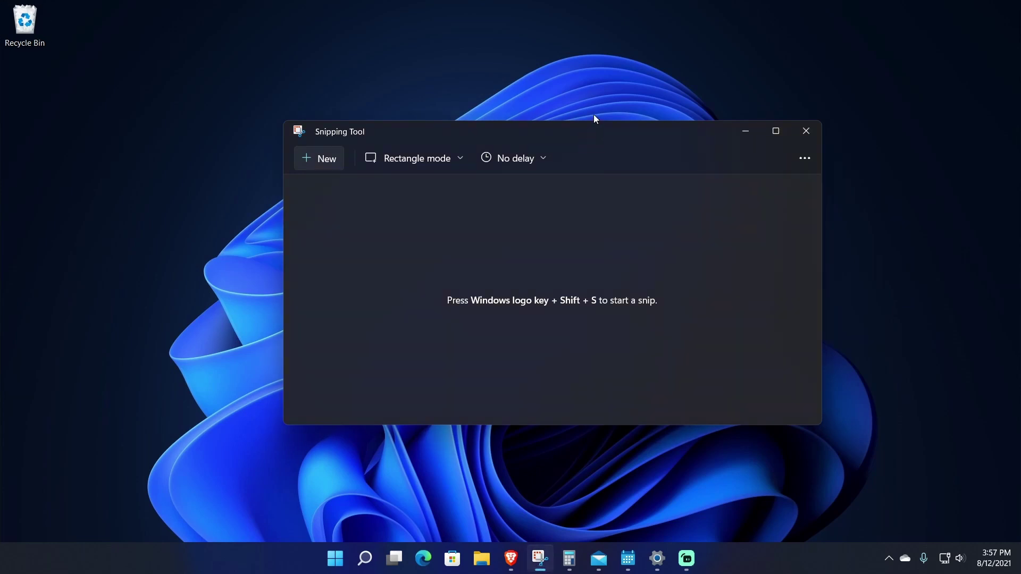
Launch Calculator, move it to the right, and close Snipping Tool.
left_click(568, 558)
left_click_drag(388, 88, 573, 101)
left_click(814, 132)
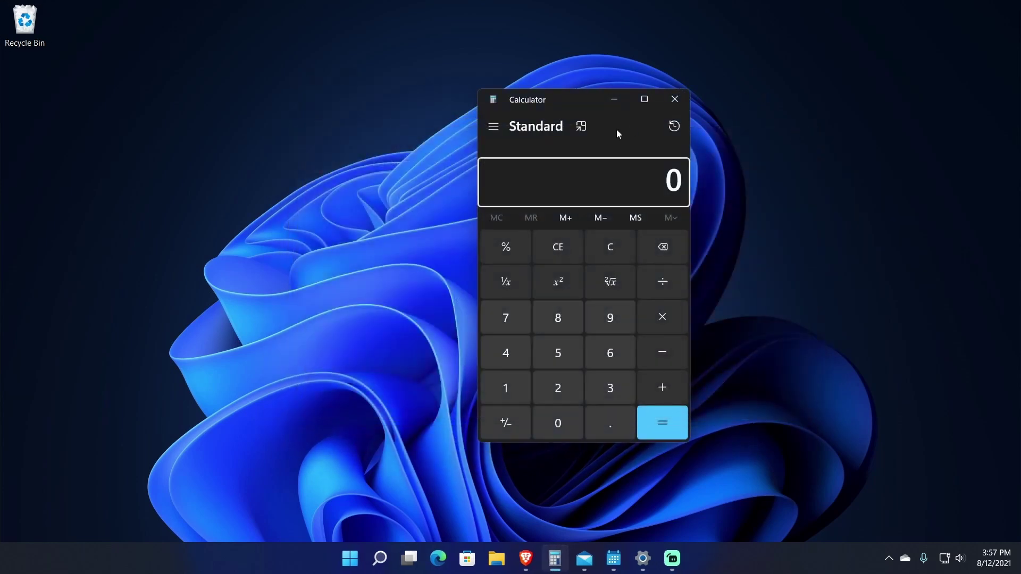
Put Calculator in always-on-top compact view and centre it on the desktop.
left_click(581, 127)
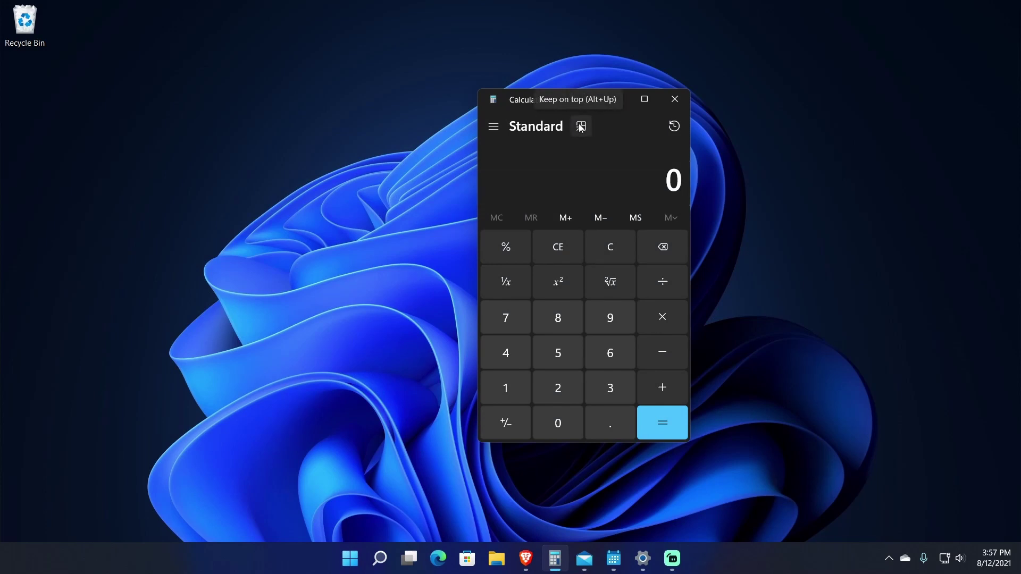
left_click(532, 559)
left_click(531, 561)
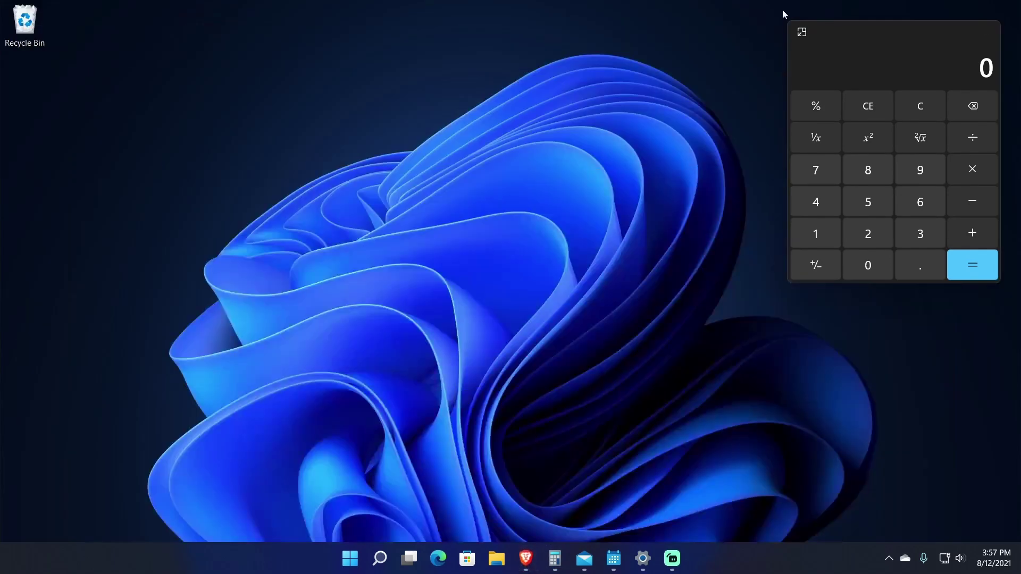
left_click_drag(883, 33, 461, 98)
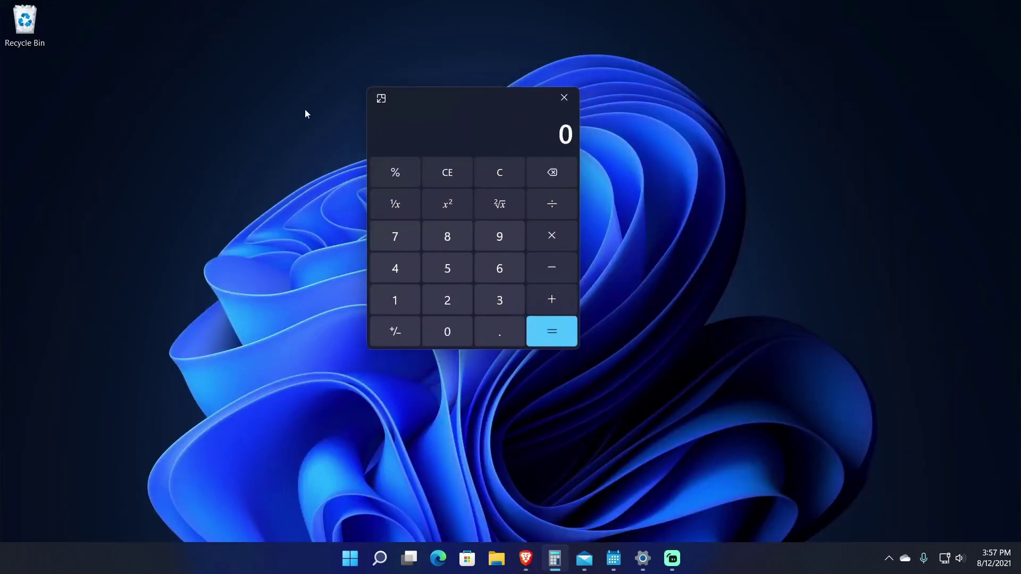
Restore the full Standard view, widen it to reveal History, and maximize Calculator.
left_click(380, 98)
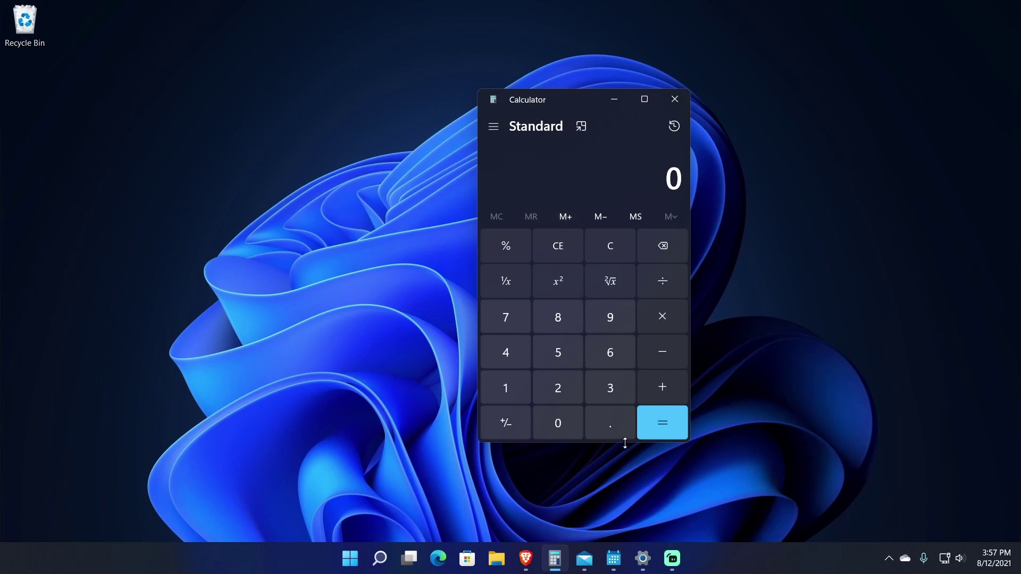
left_click_drag(624, 443, 596, 542)
left_click_drag(688, 183, 1018, 206)
left_click_drag(720, 16, 492, 4)
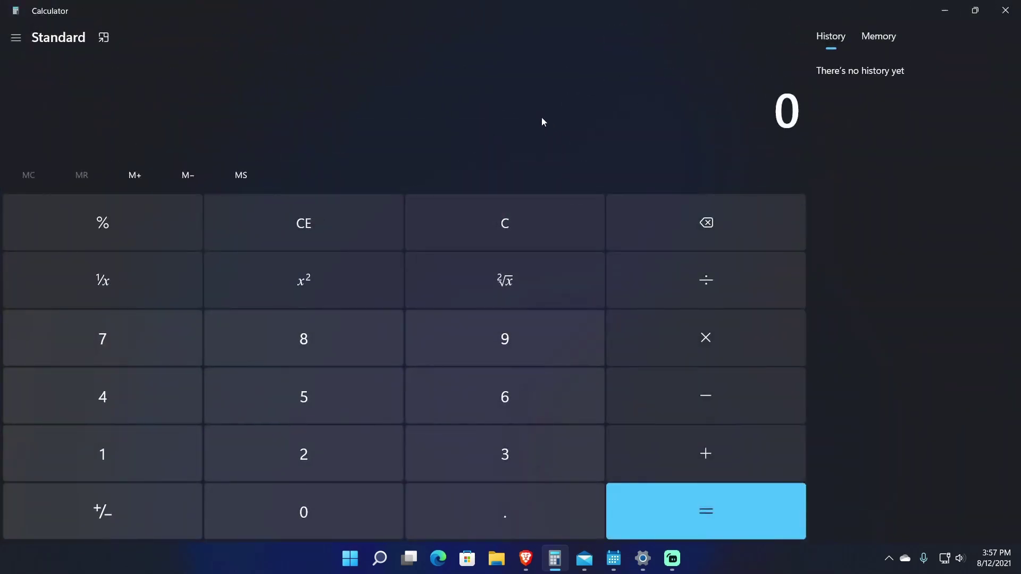
Enter 6,568 with the digit buttons, then briefly select the displayed value.
left_click(418, 384)
left_click(300, 406)
left_click(513, 395)
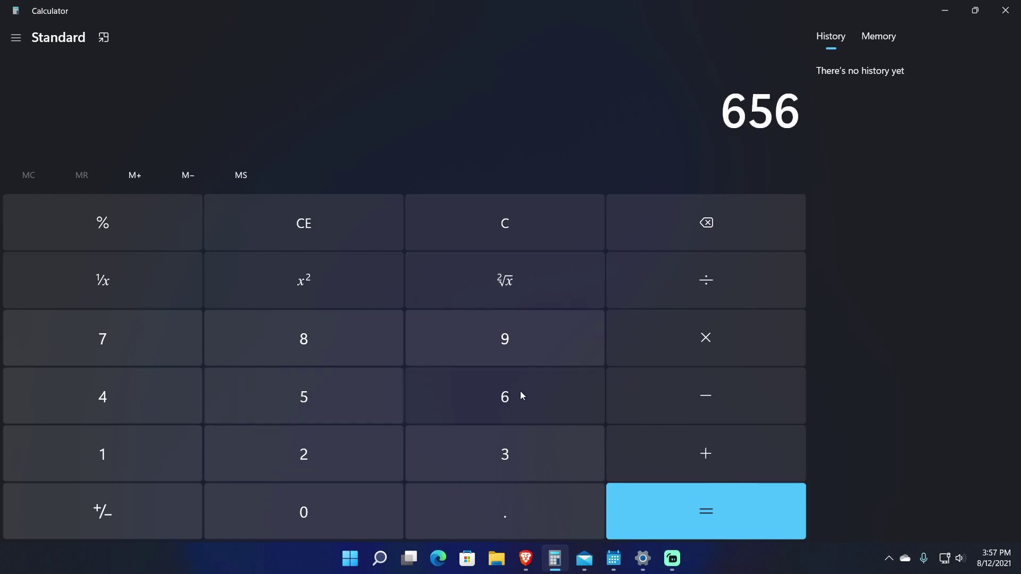
left_click(331, 354)
left_click_drag(686, 107, 798, 106)
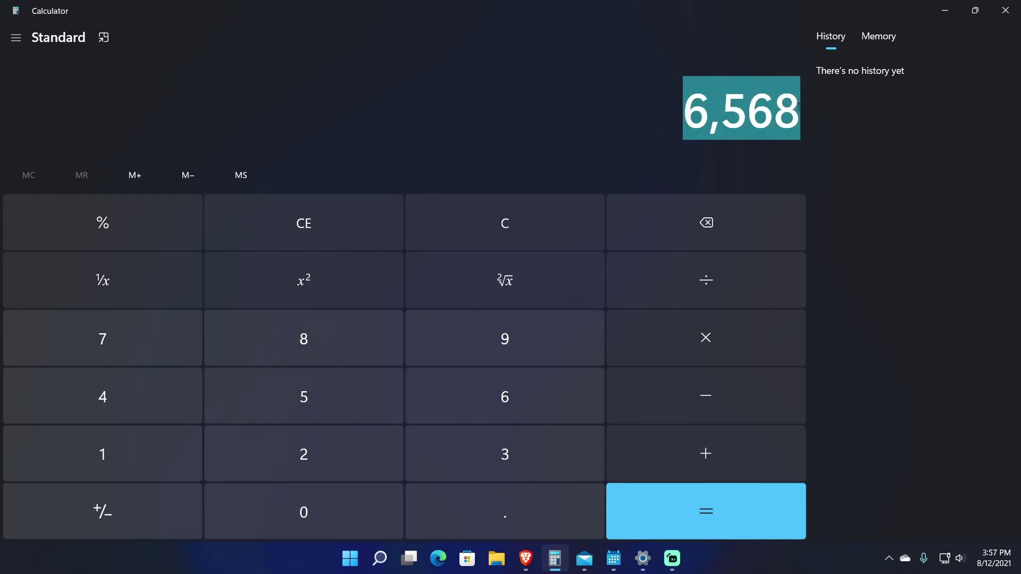
left_click(506, 110)
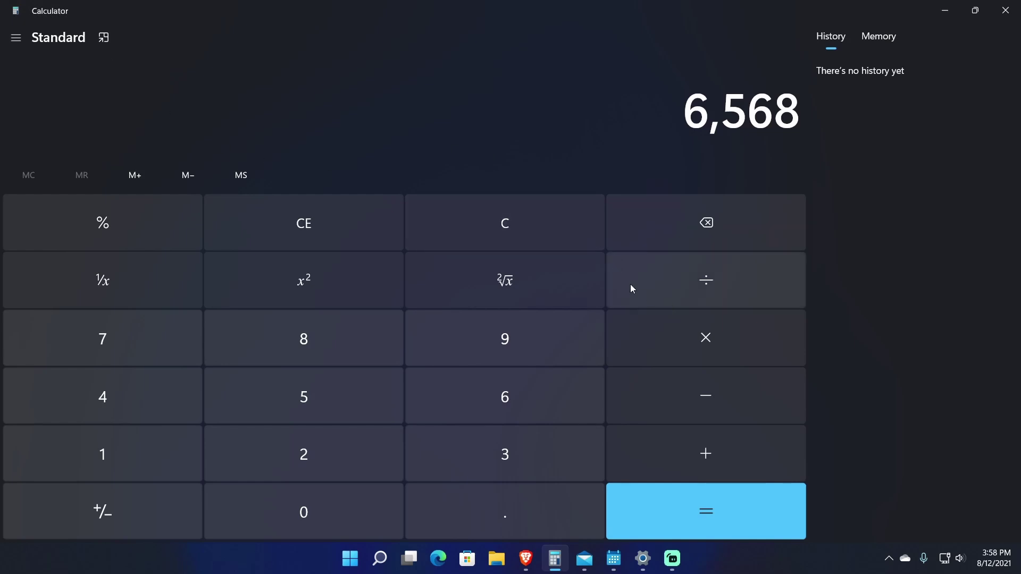
Minimize Calculator, open Mail, and expand then collapse its navigation pane.
left_click(944, 12)
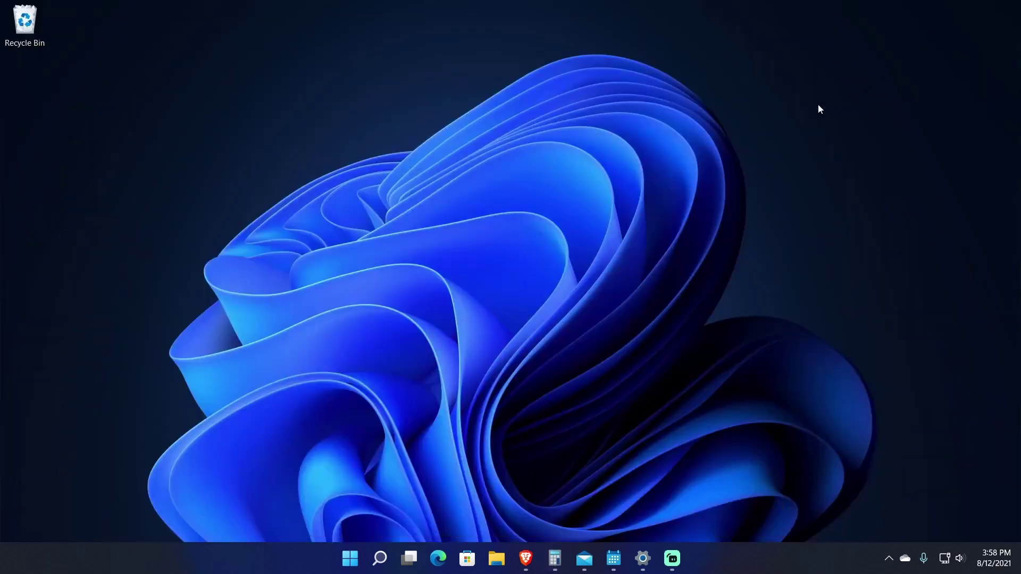
left_click(584, 558)
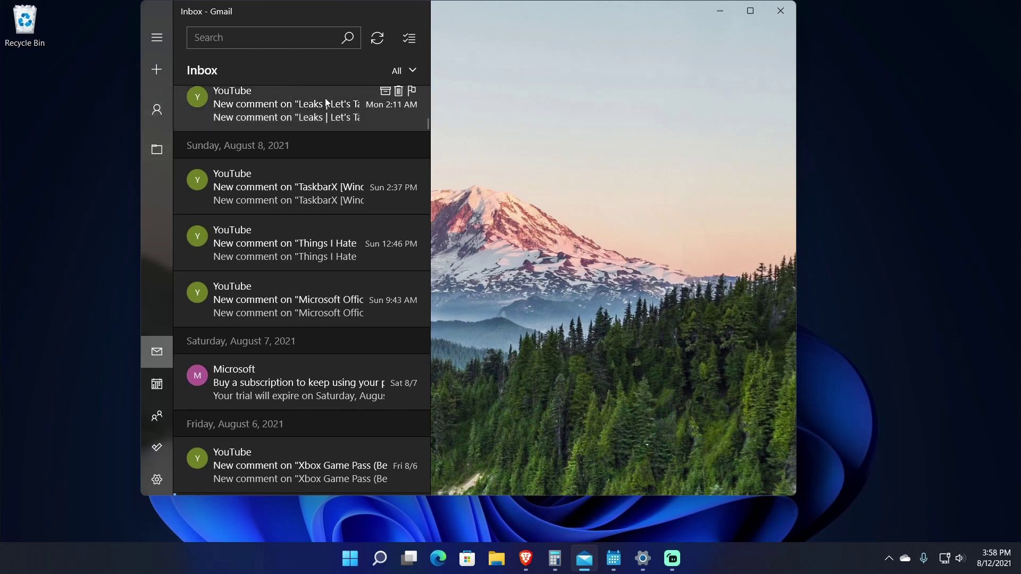
left_click(156, 38)
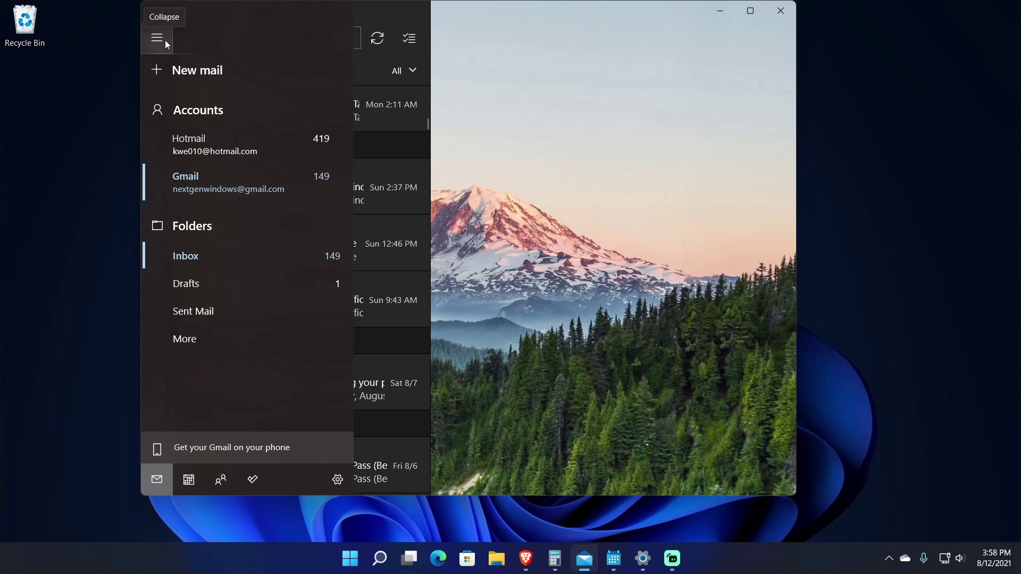
left_click(157, 39)
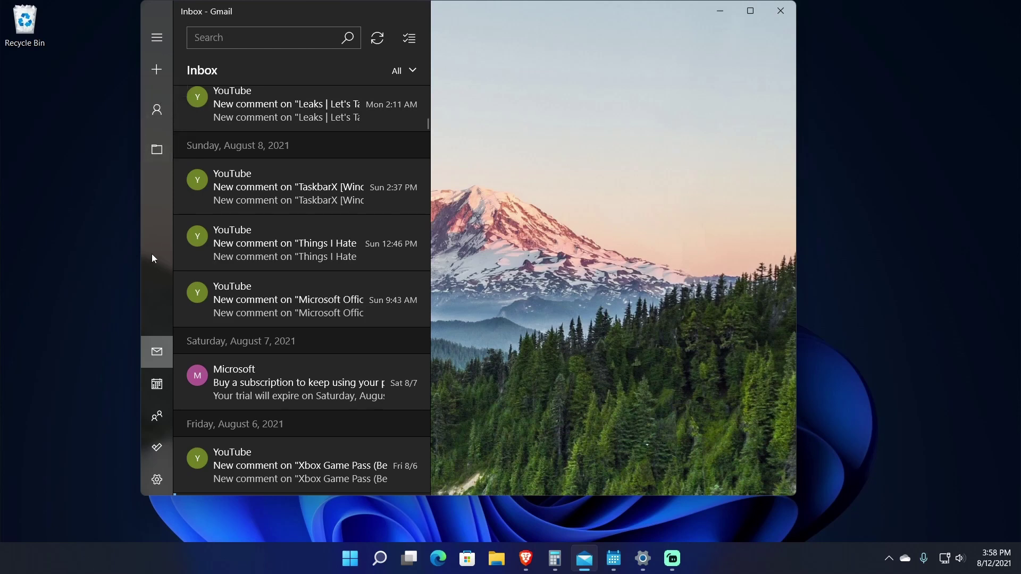
Open the YouTube comment email about Surface Duo 2 from the Gmail inbox.
mouse_move(297, 320)
mouse_move(420, 285)
mouse_move(364, 174)
left_click(334, 126)
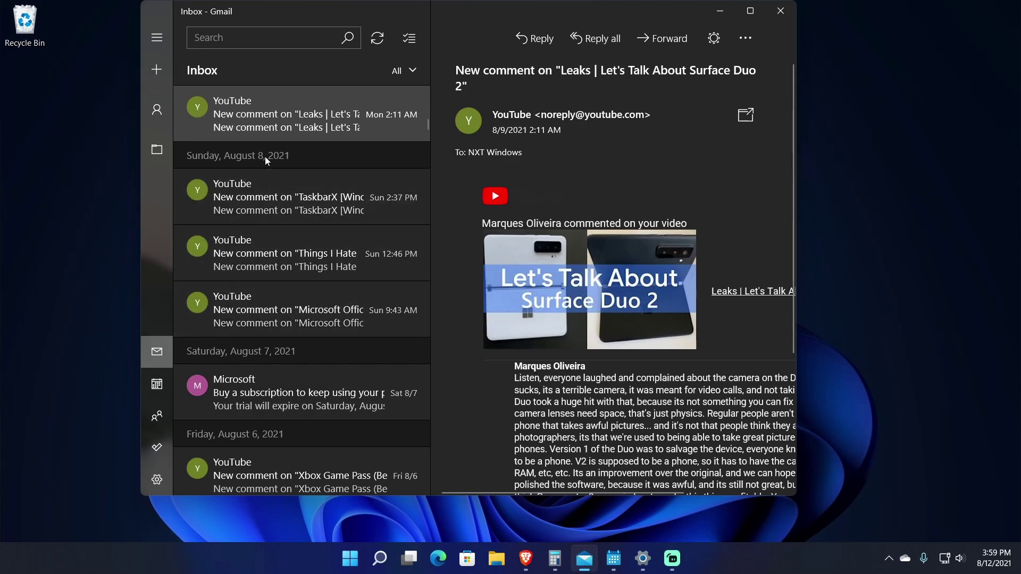
Switch the message reading pane to a light background and back to dark.
mouse_move(267, 135)
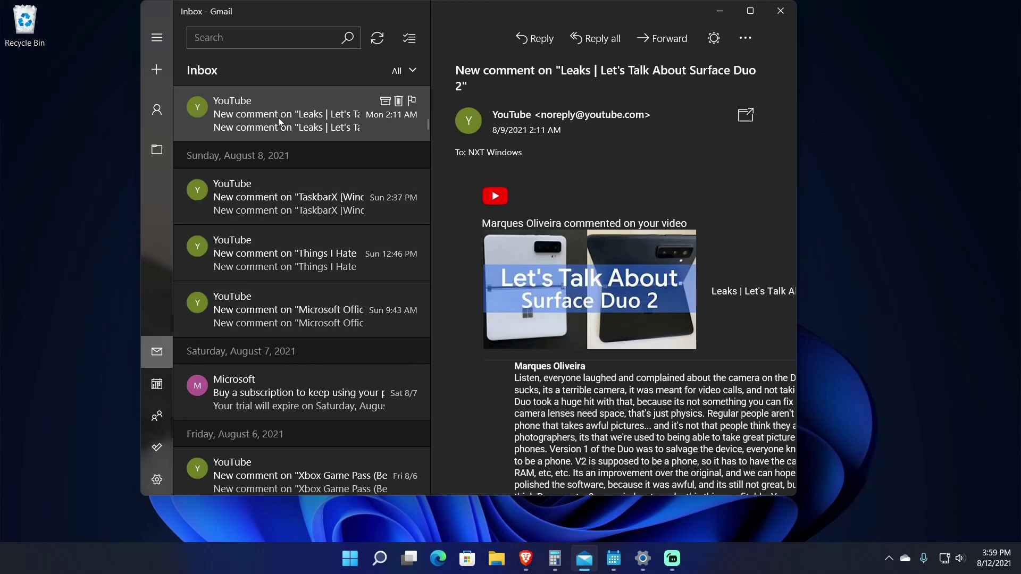
left_click(719, 41)
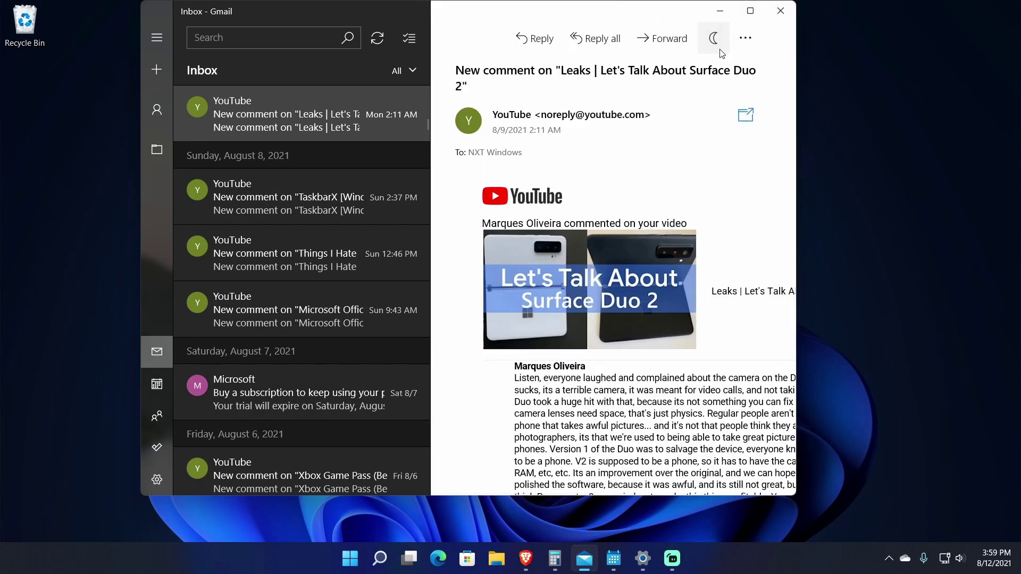
left_click(713, 39)
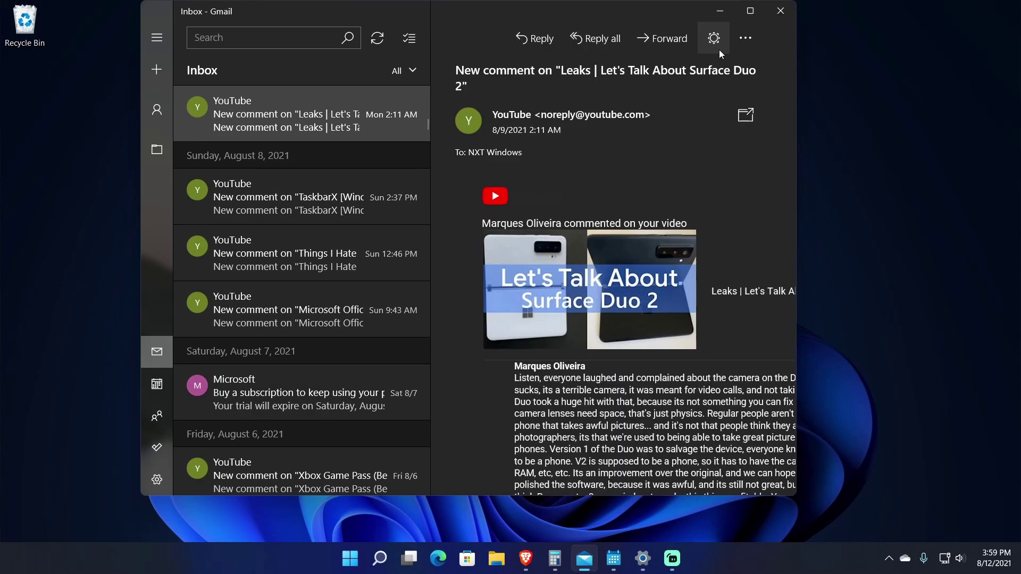
Look at the message's more-actions menu, then minimize Mail.
left_click(741, 39)
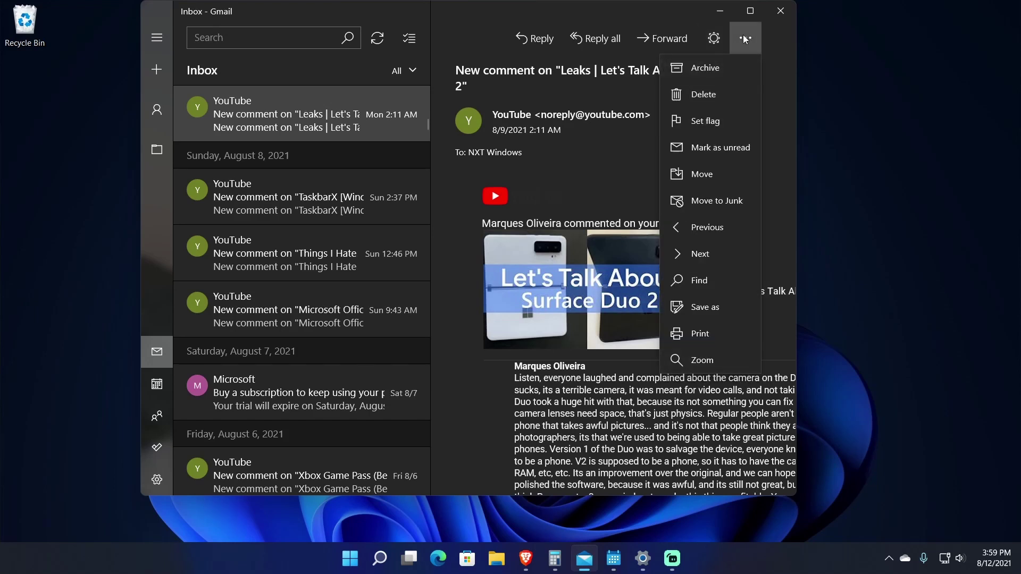
left_click(742, 34)
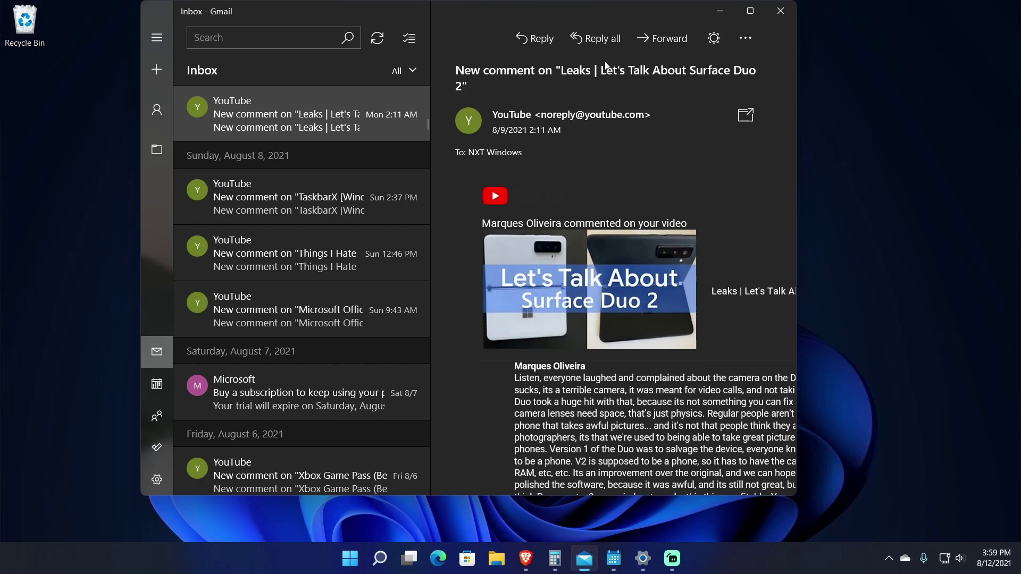
left_click(719, 11)
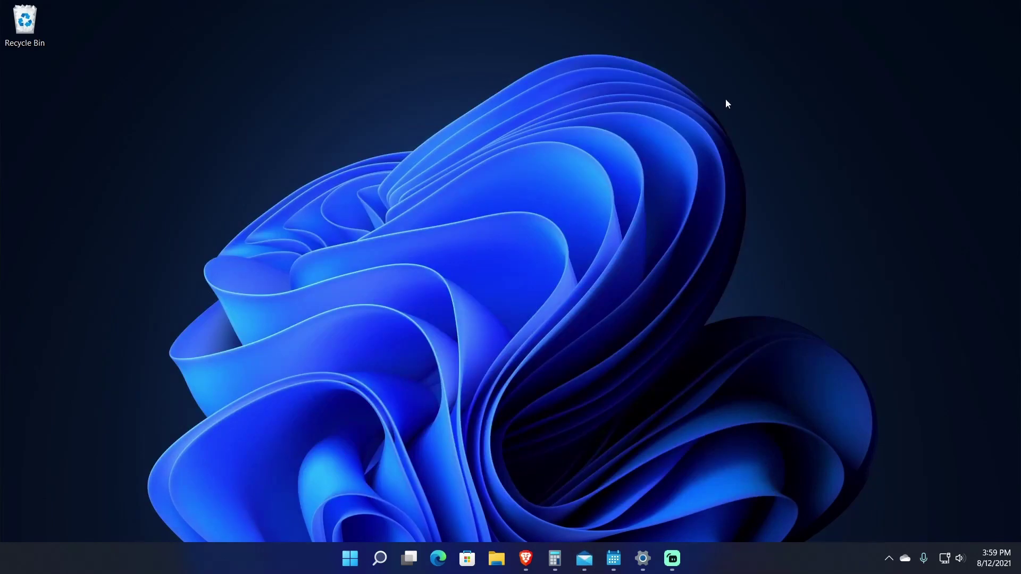
Open Calendar behind the Settings Personalization page, then dismiss the desktop's shortcut menu.
left_click(613, 558)
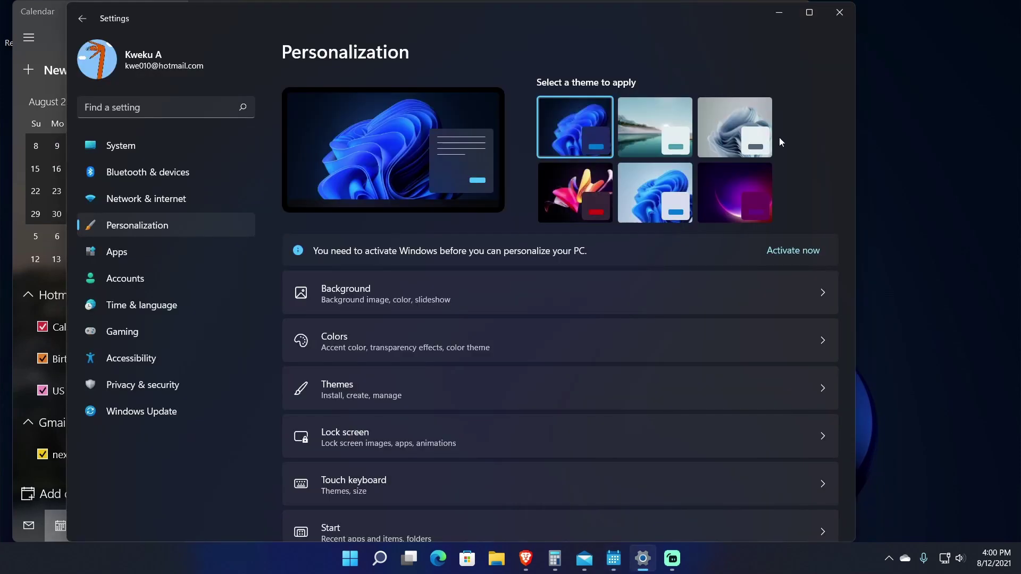
right_click(975, 432)
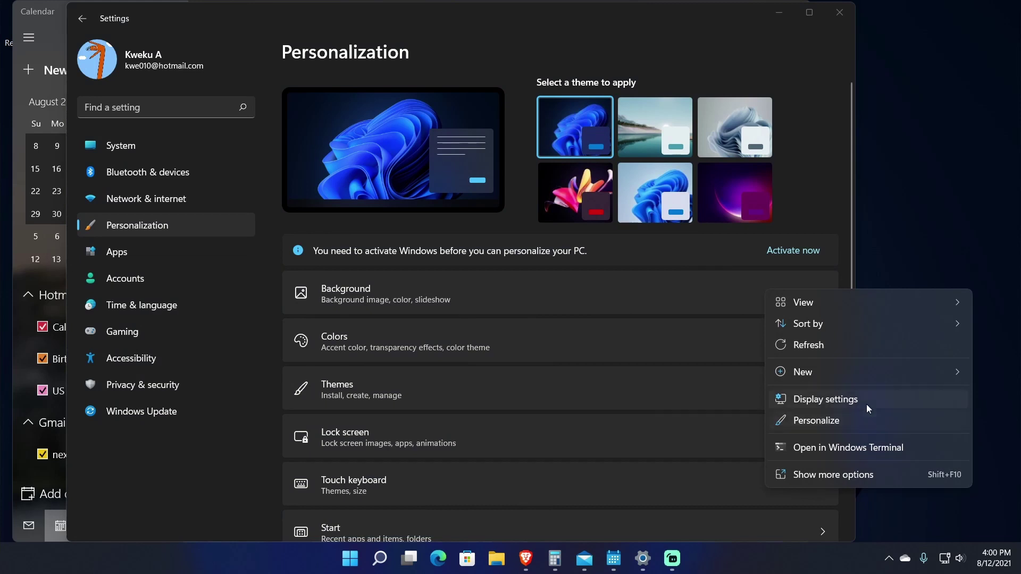
left_click(842, 133)
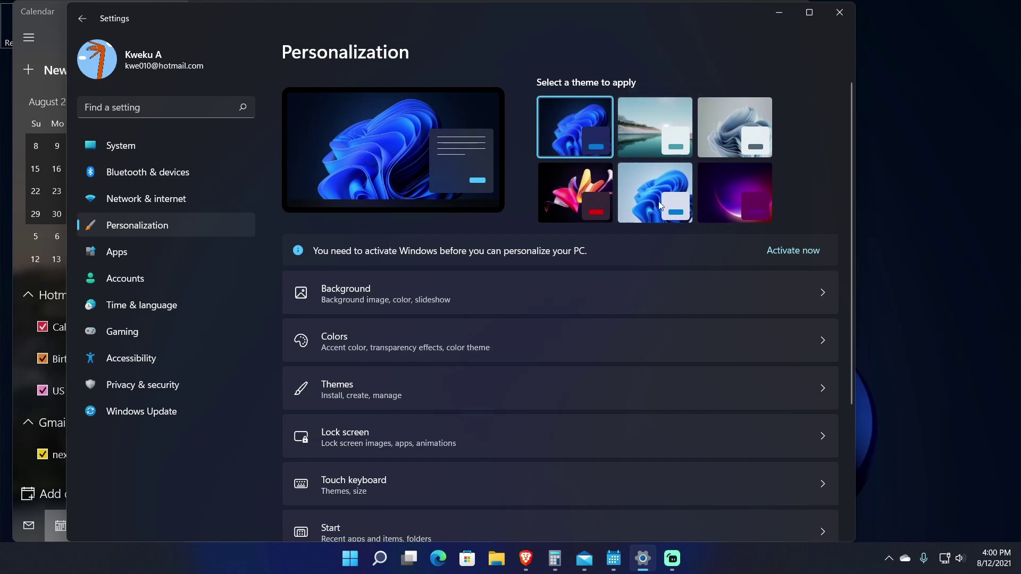
Apply the light lake-scenery theme, then bring Calendar forward and shift it down-right.
left_click(654, 117)
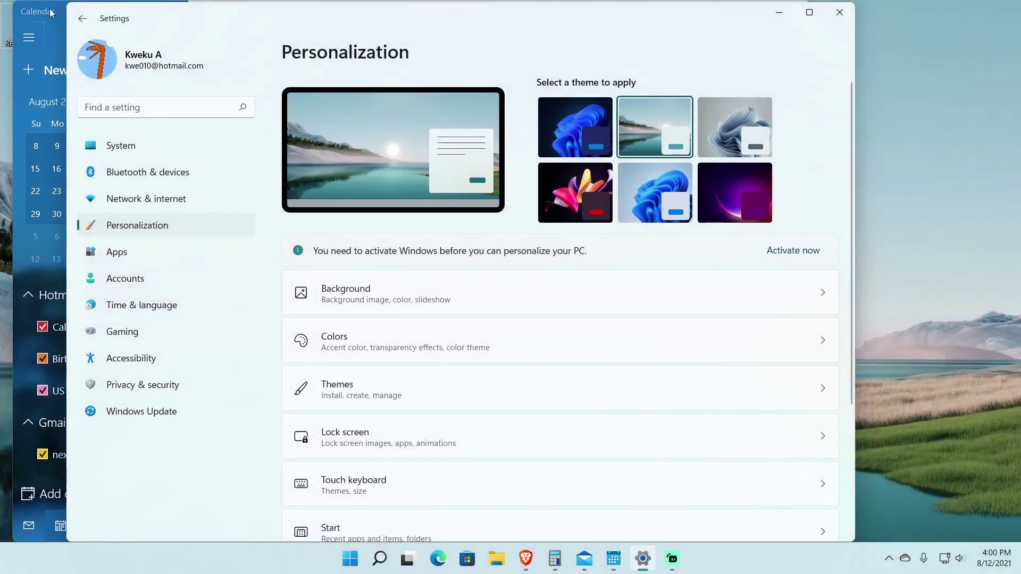
left_click(52, 11)
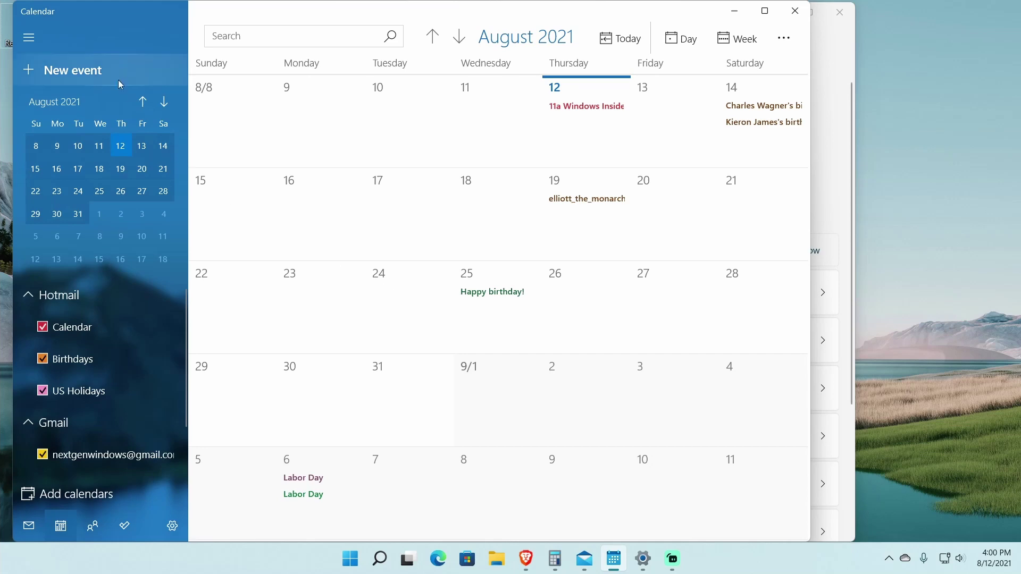
left_click_drag(116, 8, 153, 31)
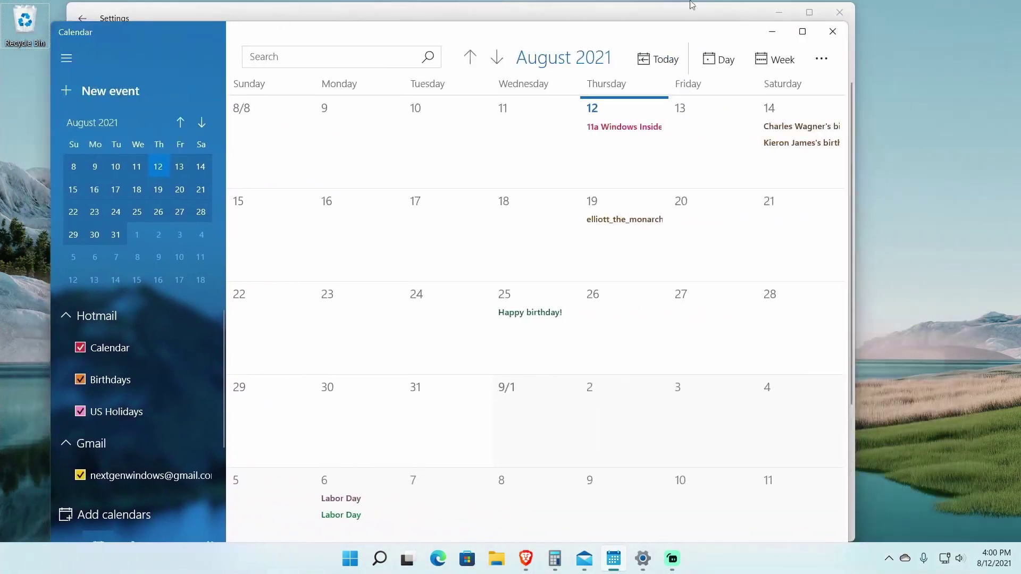
Minimize Settings and Calendar, restore and reposition Calendar, then bring Personalization back in front.
left_click(766, 12)
left_click(765, 36)
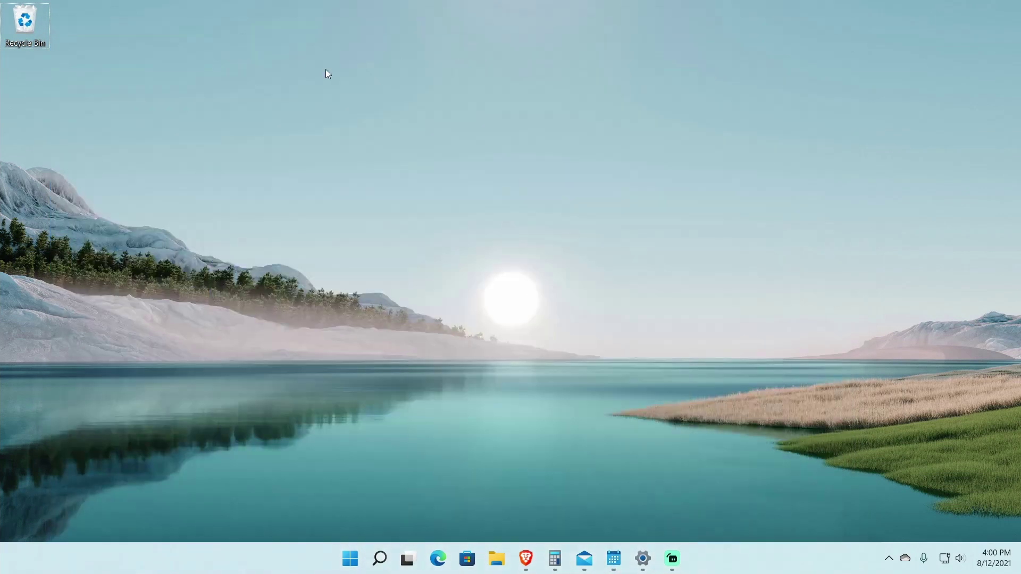
left_click(614, 558)
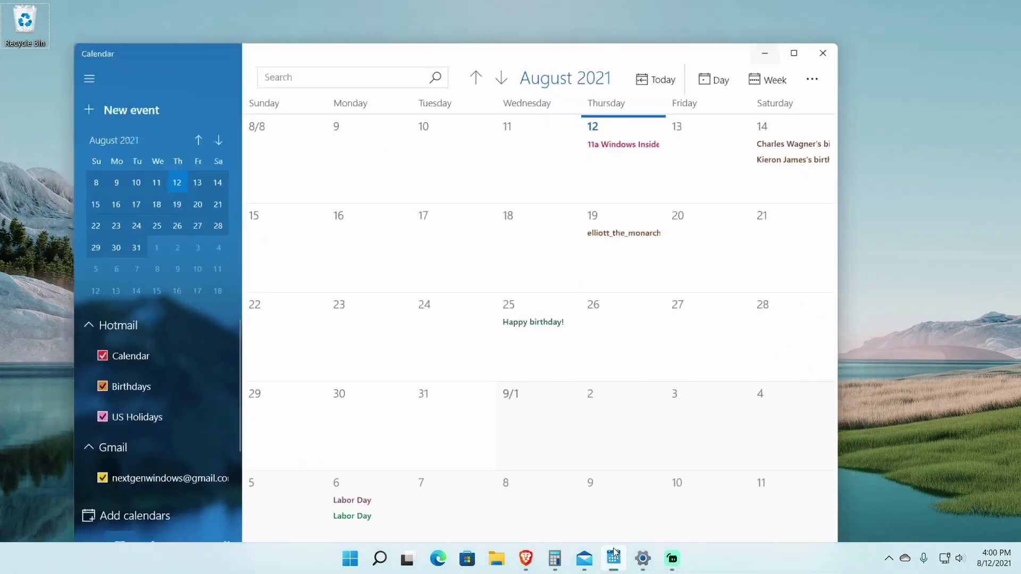
left_click_drag(369, 39, 526, 84)
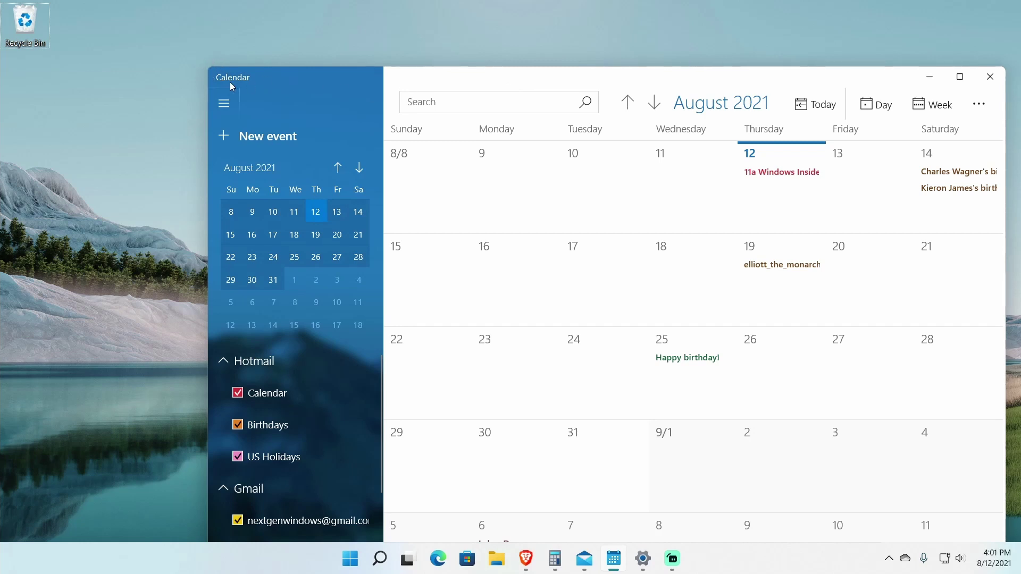
left_click_drag(336, 78, 219, 11)
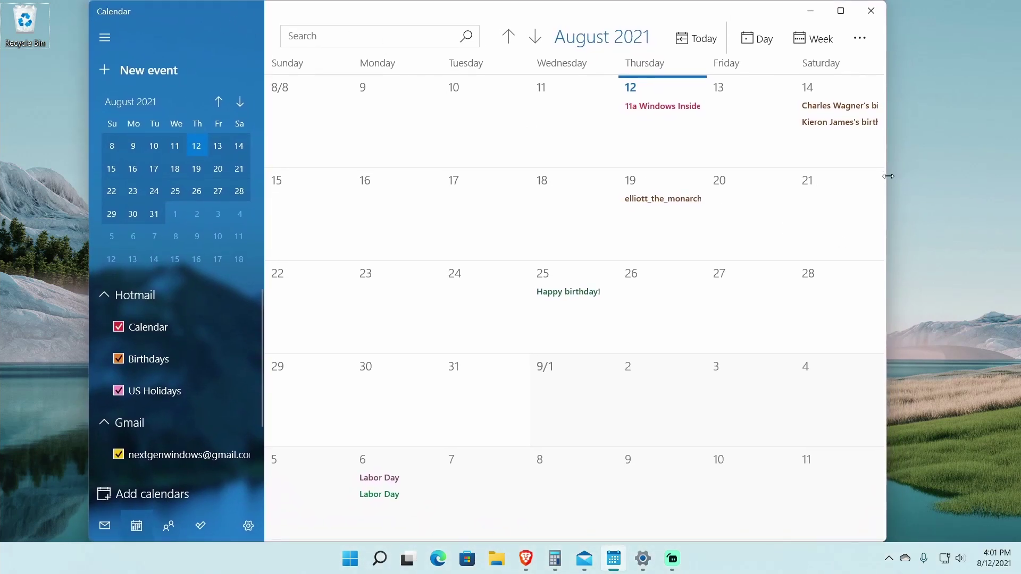
left_click(642, 556)
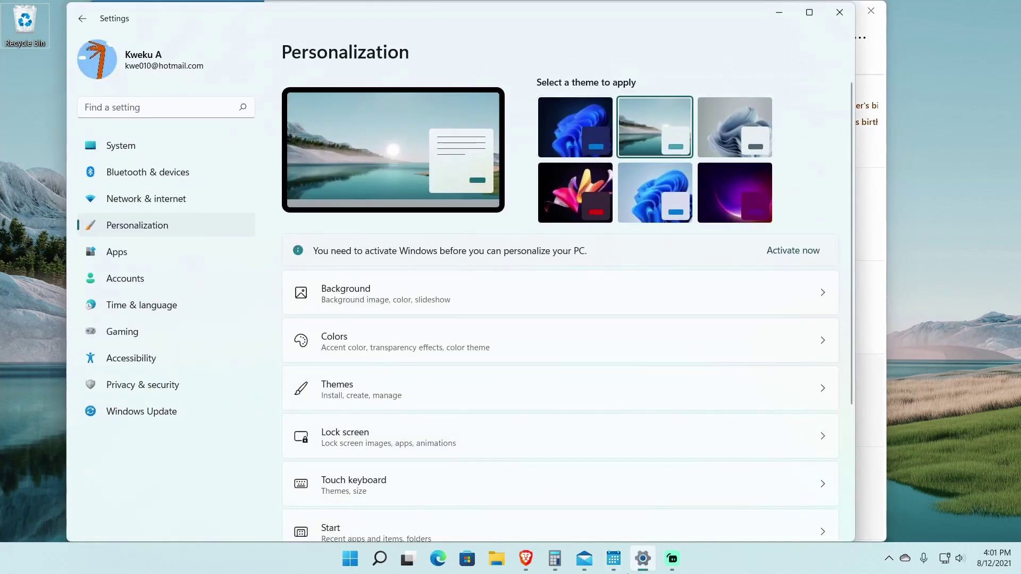
Show Calculator holding 6,568 in a floating window, minimize it, and apply the dark Windows theme.
left_click(560, 565)
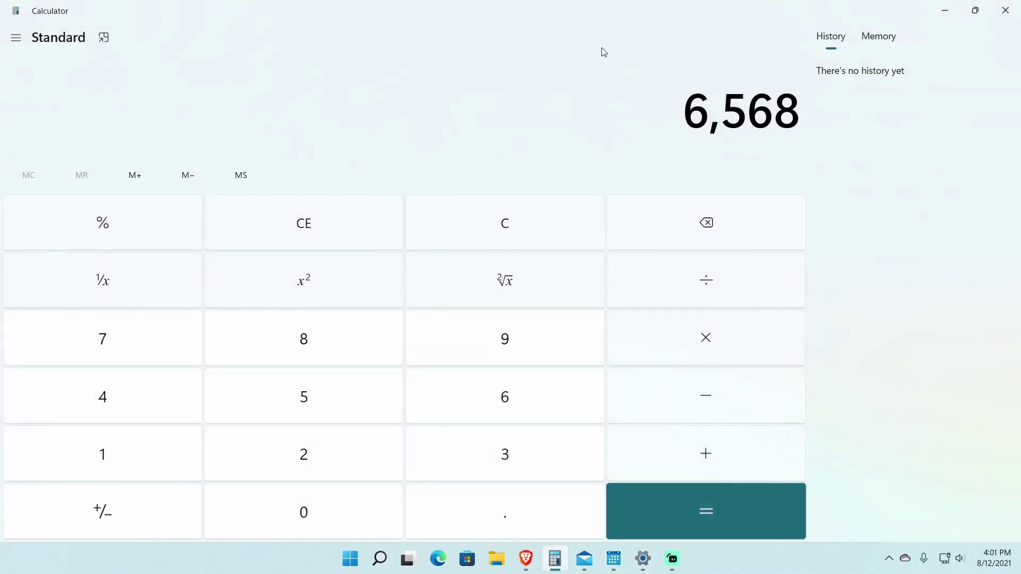
left_click_drag(599, 12, 478, 104)
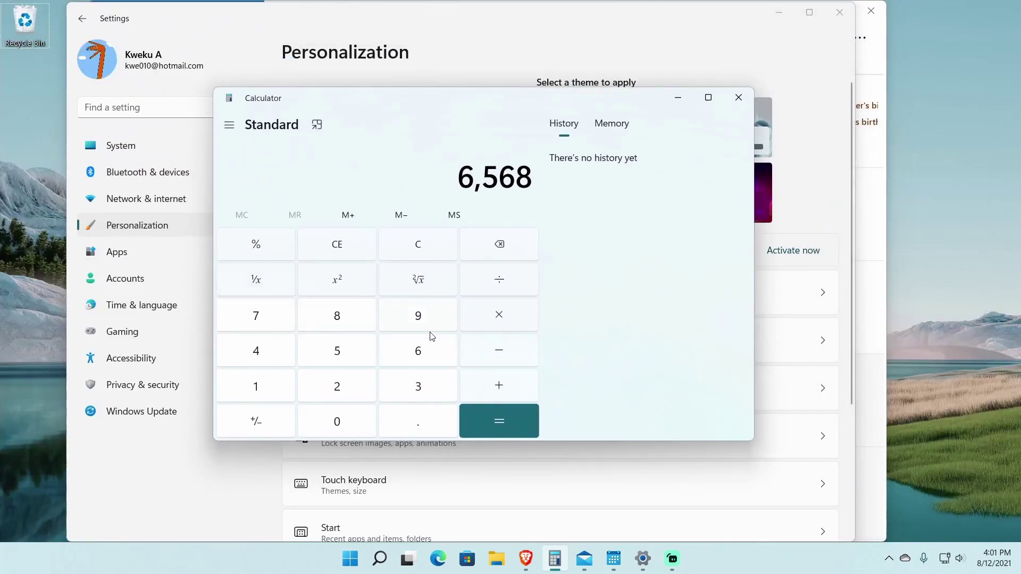
left_click(678, 103)
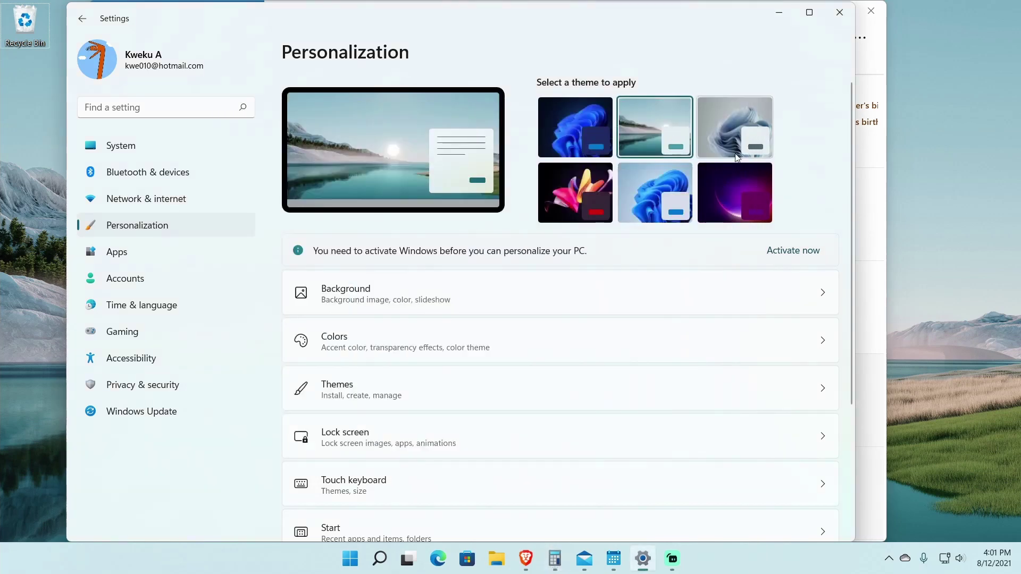
left_click(590, 137)
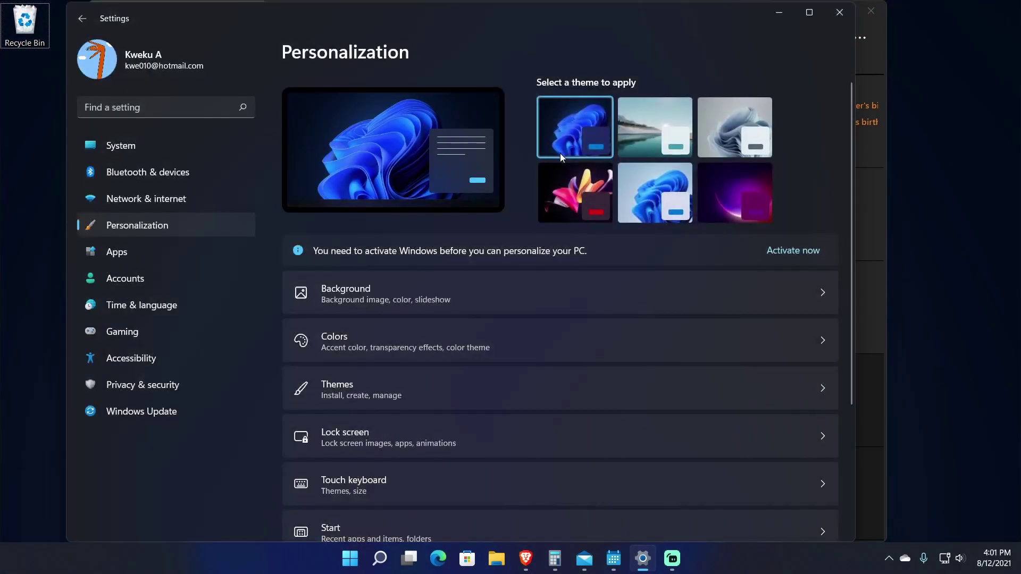
left_click(773, 13)
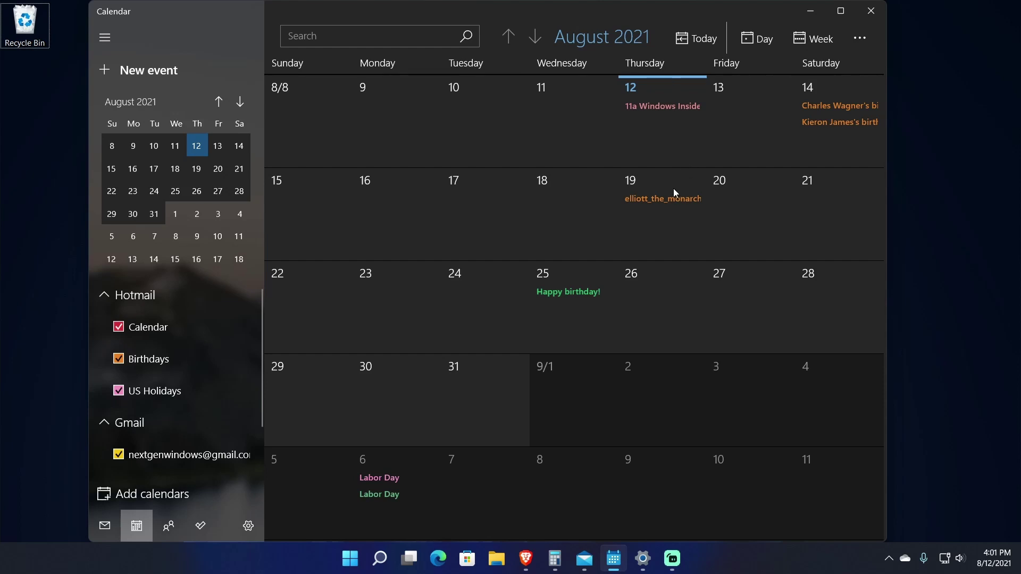
Minimize the dark-mode Calendar and bring back Brave with the Insider blog.
left_click(801, 10)
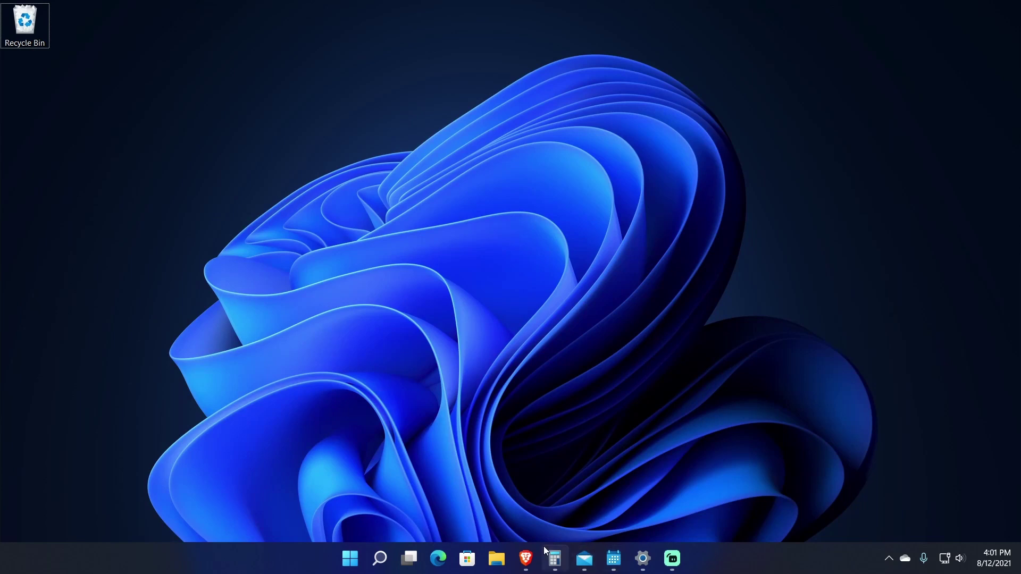
left_click(527, 557)
Scroll the build 22000.132 post to Known issues and highlight the deprecated-features reminder.
scroll(472, 333, "down", 3)
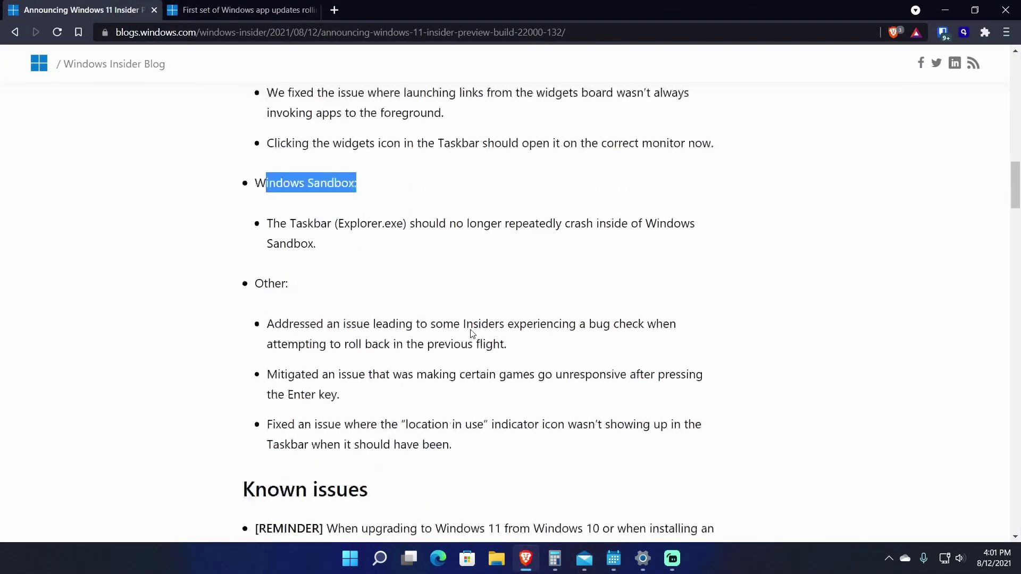
scroll(474, 294, "down", 3)
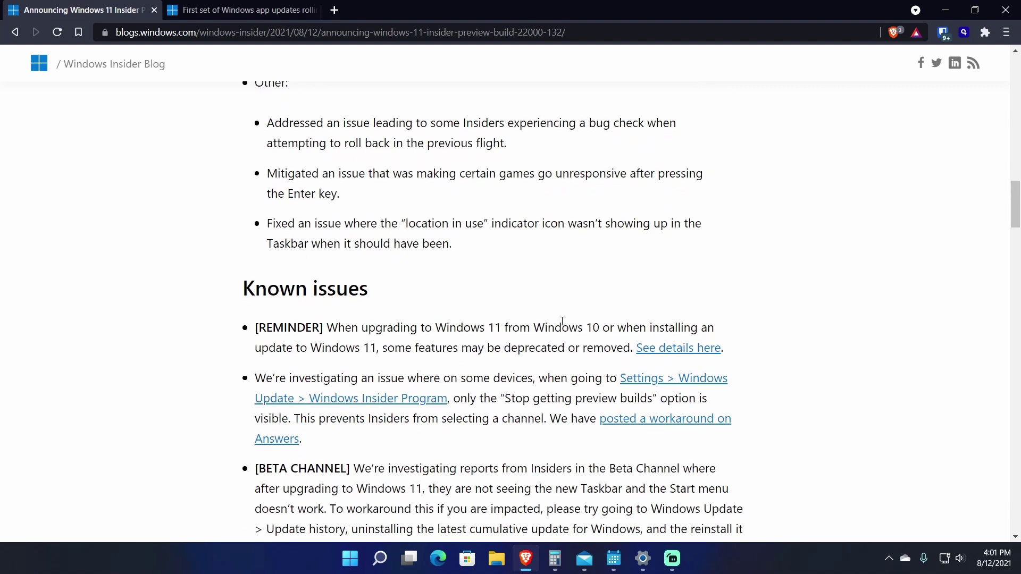
left_click_drag(311, 348, 541, 348)
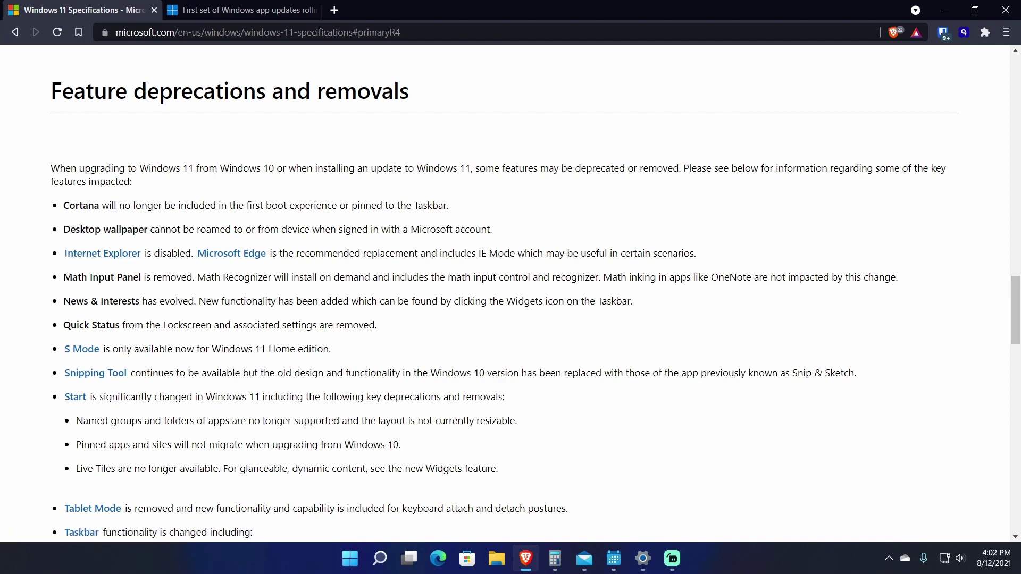
Highlight the wallpaper-roaming and Math Input Panel removal notes, scroll further, then show the desktop.
left_click_drag(80, 230, 122, 229)
left_click_drag(189, 229, 226, 223)
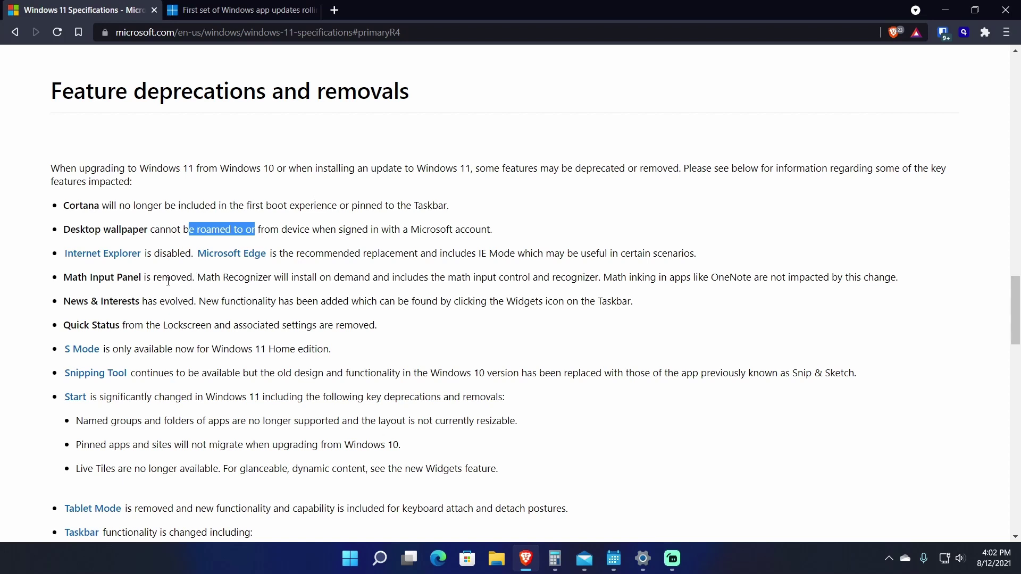
left_click_drag(169, 279, 194, 280)
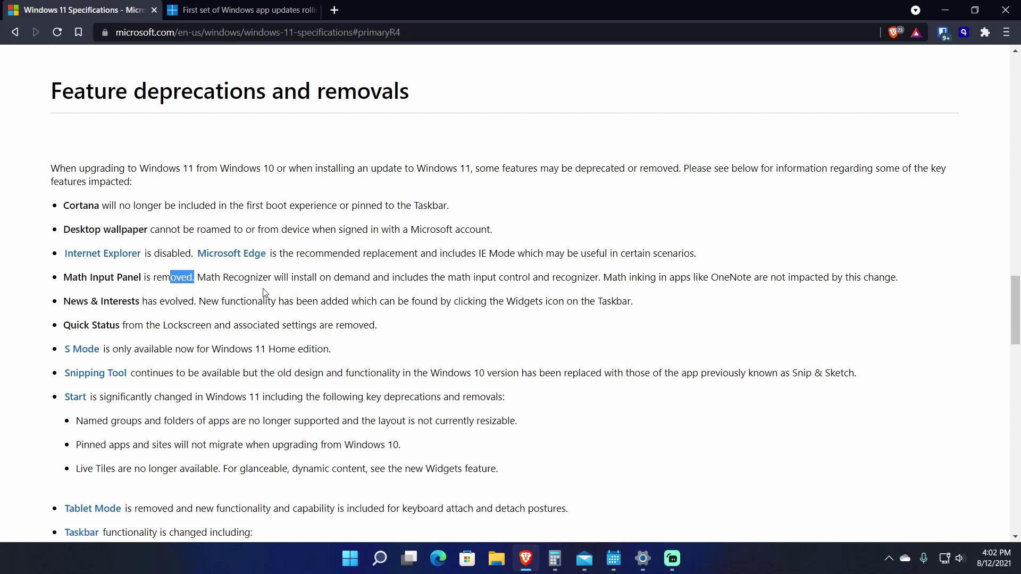
left_click_drag(206, 279, 281, 280)
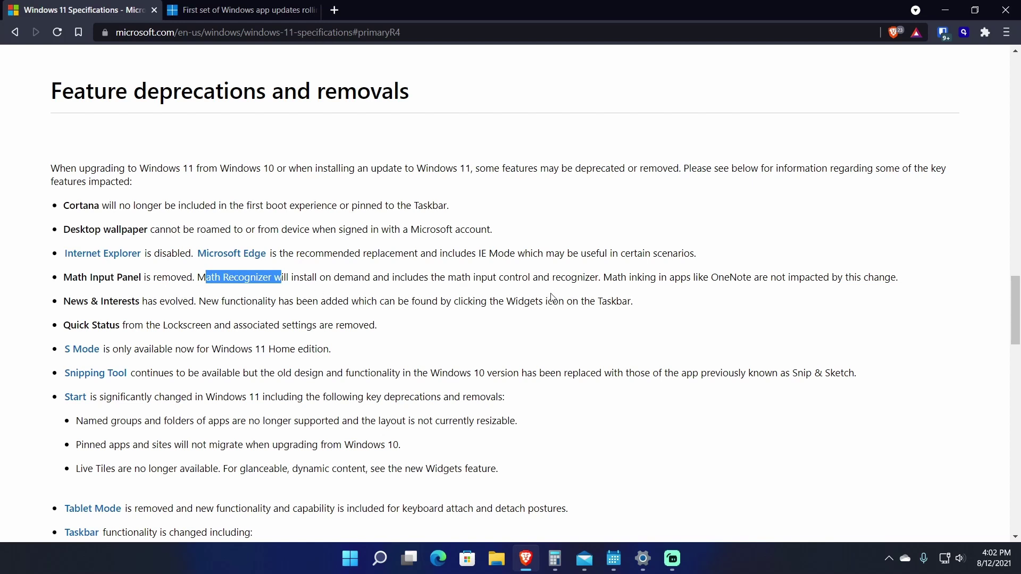
scroll(367, 320, "down", 2)
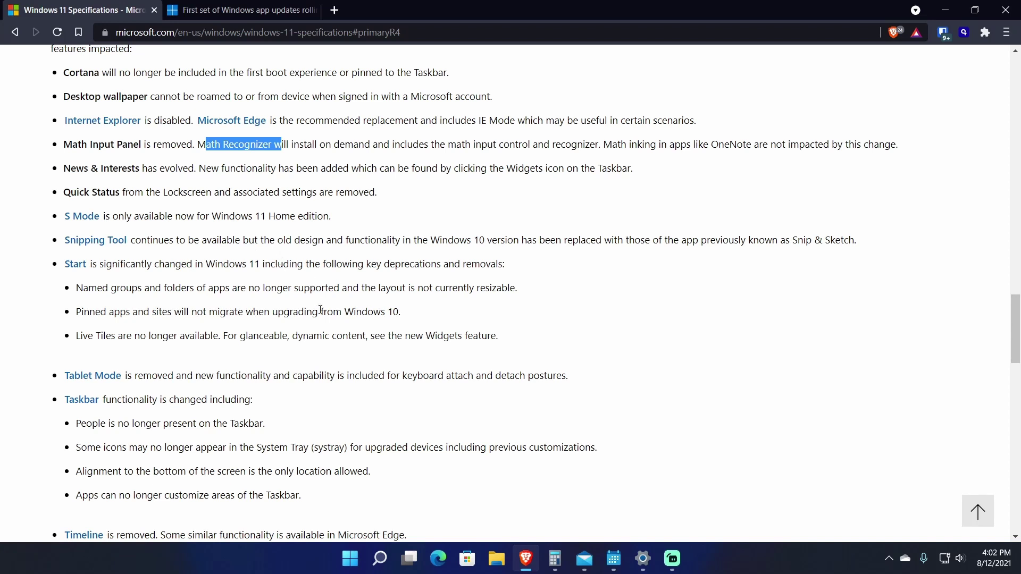
key("super+d")
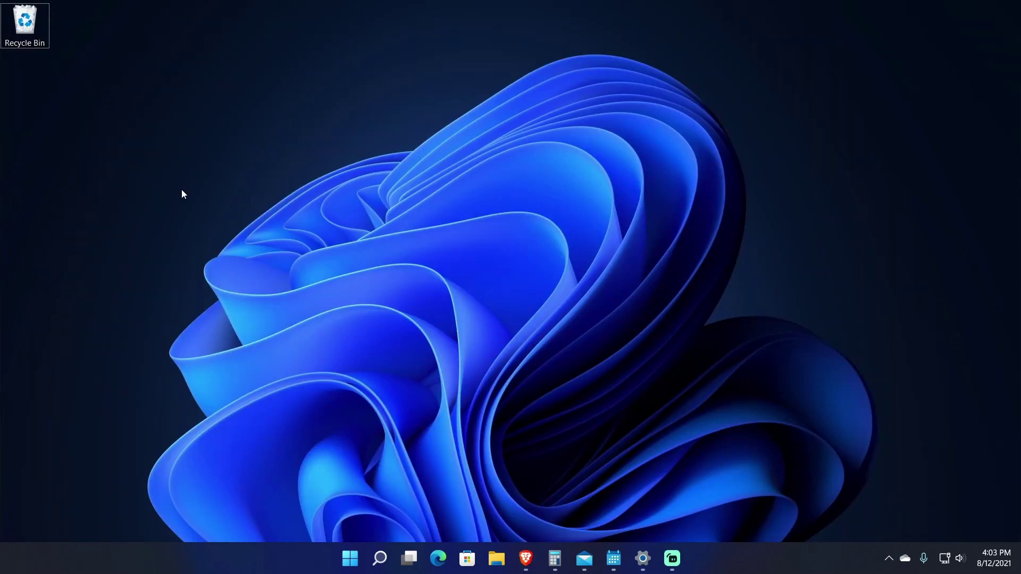